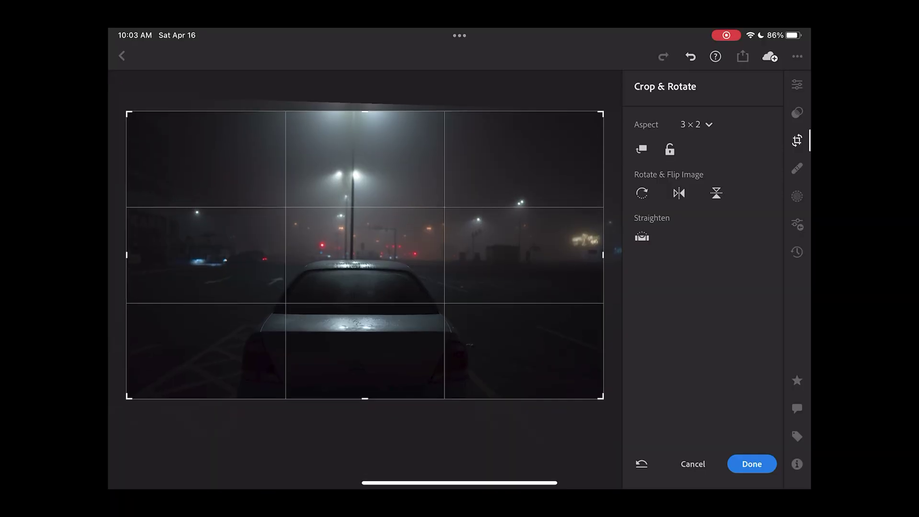
Step: Crop the foggy car photo to a wide landscape frame with a custom aspect and straighten it to 1.69°
drag(602, 398, 603, 395)
drag(608, 112, 602, 125)
click(751, 464)
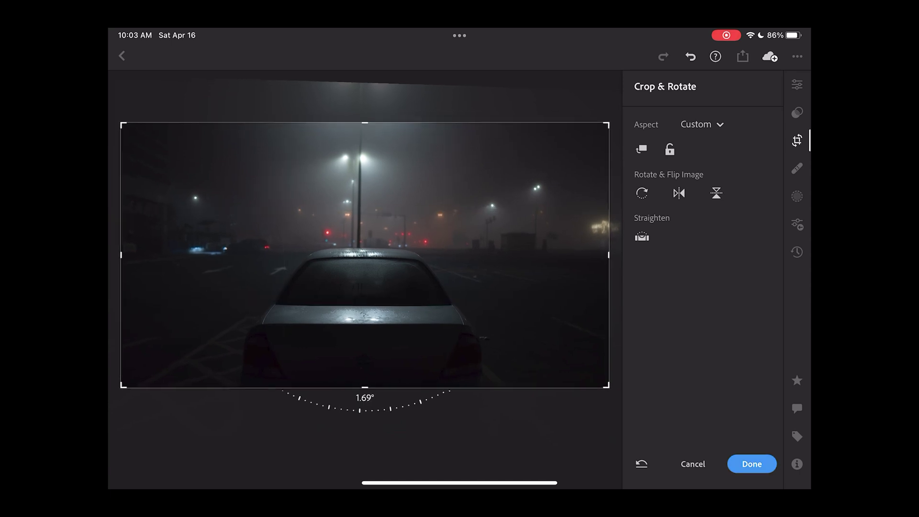
Step: Set the photo's Contrast to -30, Highlights to +24, Shadows to +65 and Whites to +31
click(659, 166)
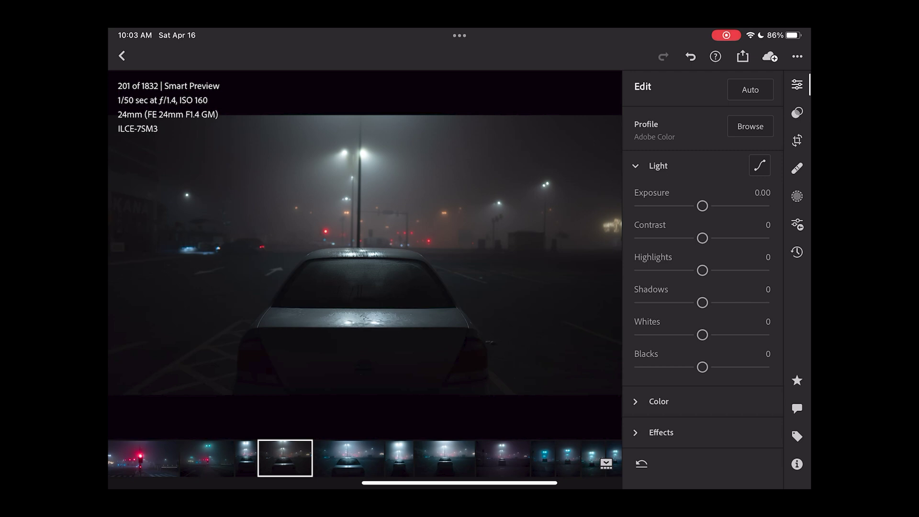
drag(702, 238, 677, 238)
drag(703, 271, 722, 270)
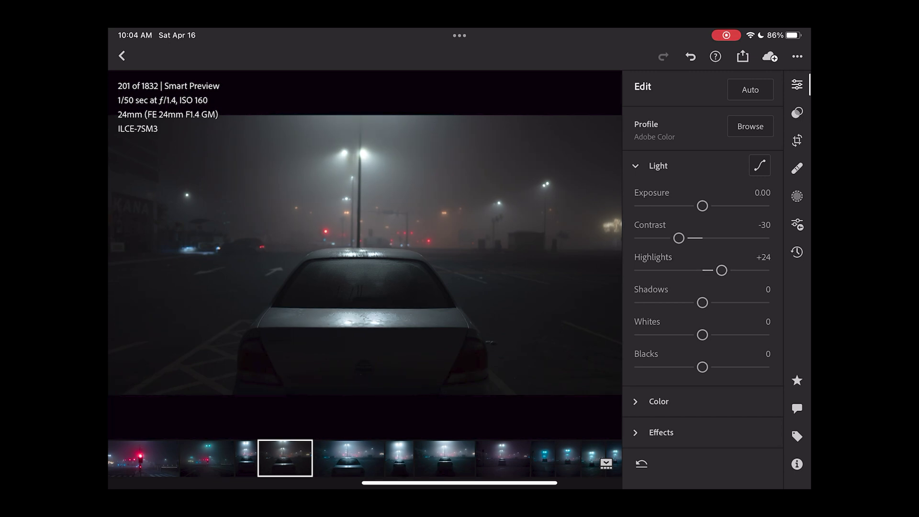
drag(703, 302, 747, 302)
drag(703, 335, 727, 335)
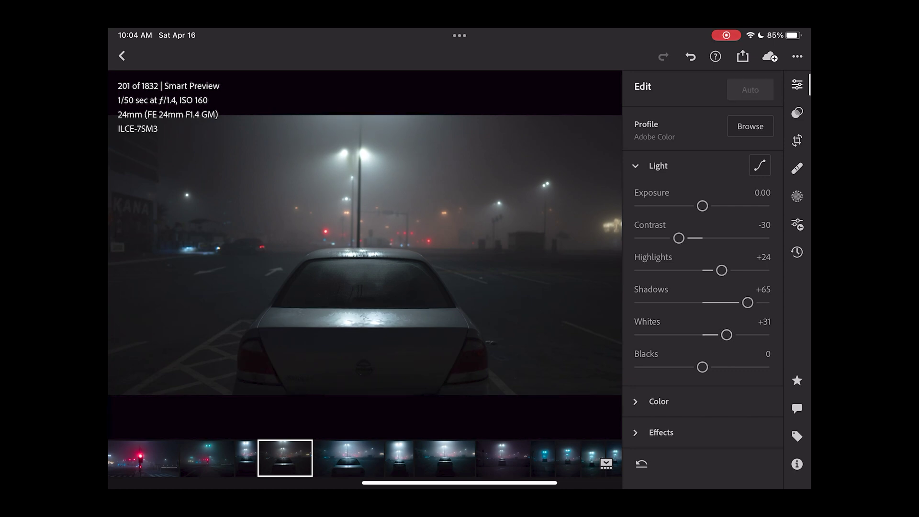
Step: Shape the tone curve with slightly lifted blacks, a low shadow point, a raised midtone point and a raised highlight point
click(760, 165)
drag(182, 362, 182, 376)
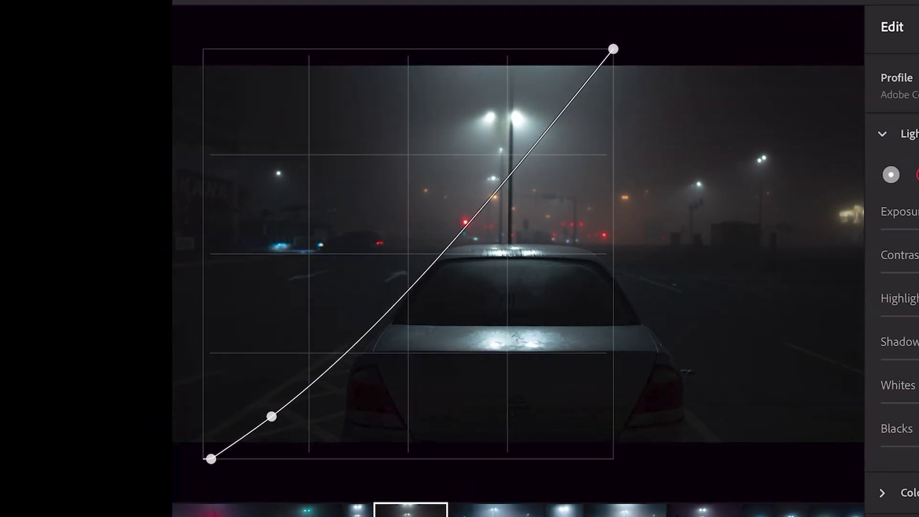
drag(271, 416, 269, 410)
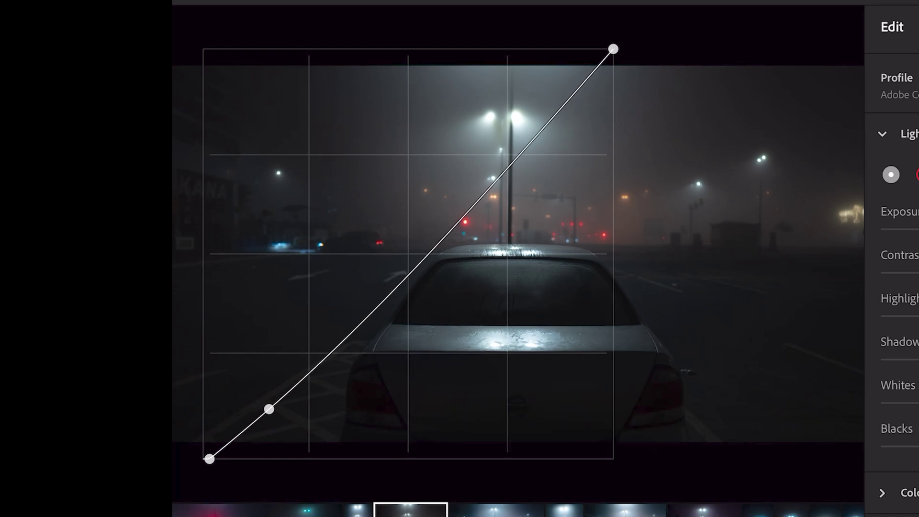
drag(355, 328, 413, 243)
drag(498, 156, 514, 106)
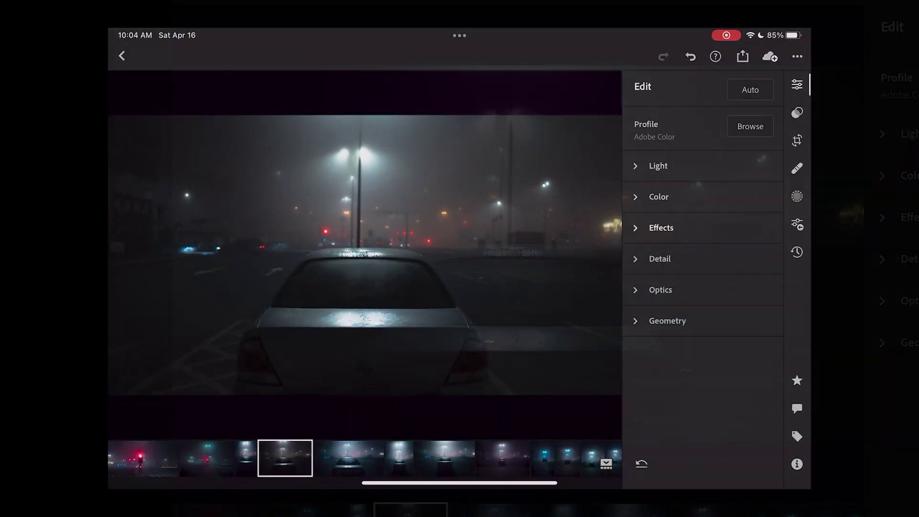
Step: Soften the photo by setting Dehaze to -55, Clarity to -17 and Texture to -18
click(908, 218)
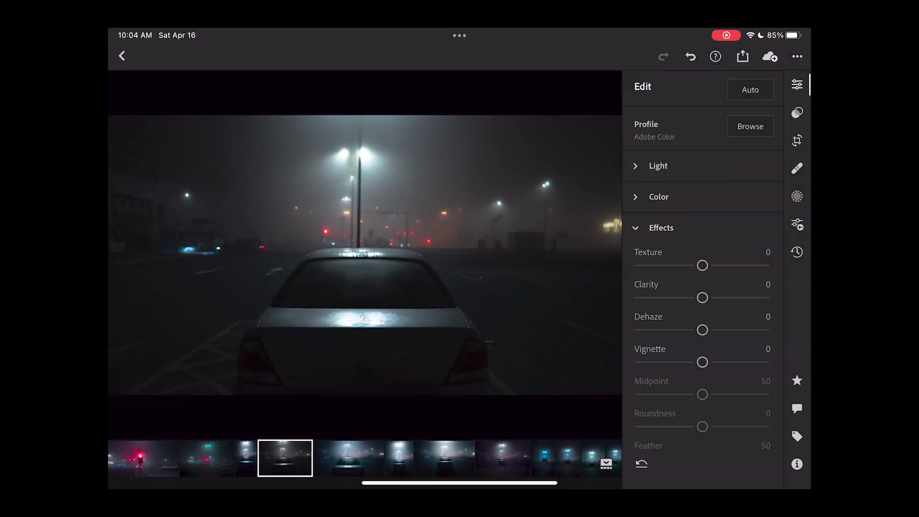
drag(703, 330, 618, 310)
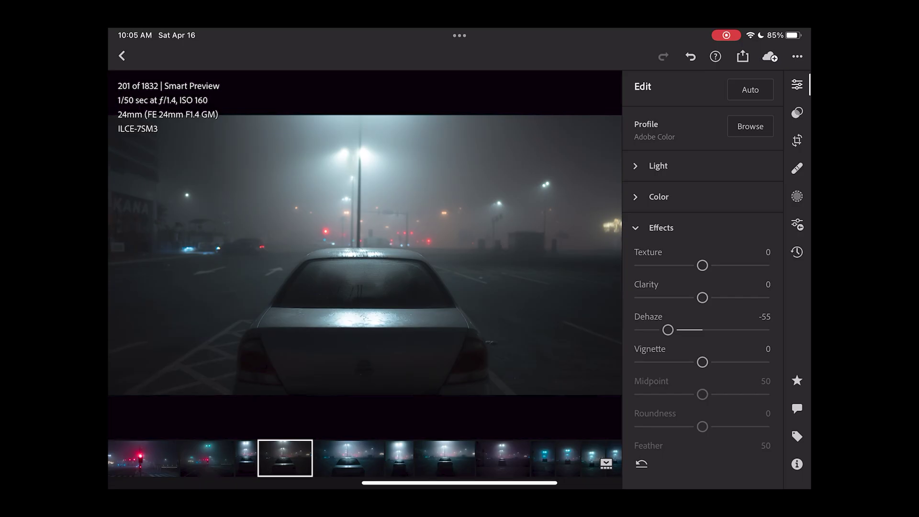
drag(667, 247, 656, 247)
drag(696, 298, 692, 297)
drag(703, 265, 691, 266)
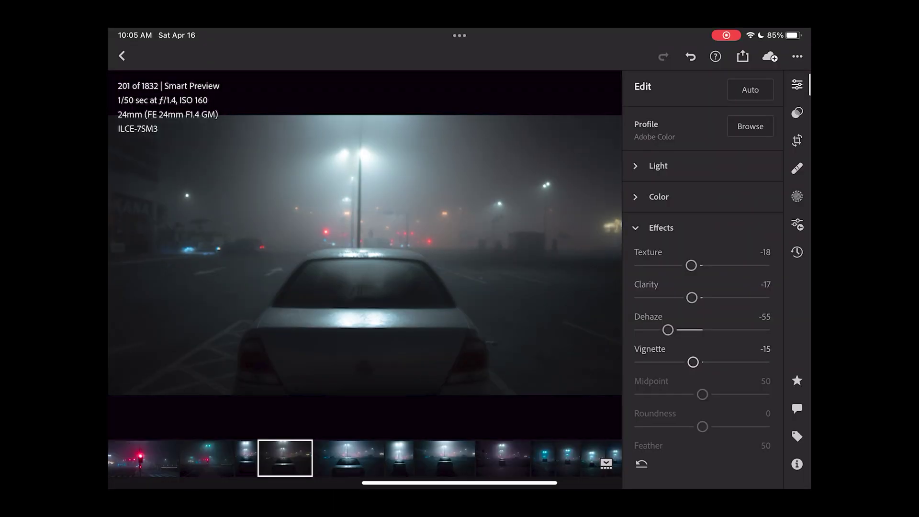
Step: Darken the edges with Vignette -20, Midpoint 27 and Feather 79
drag(694, 362, 696, 362)
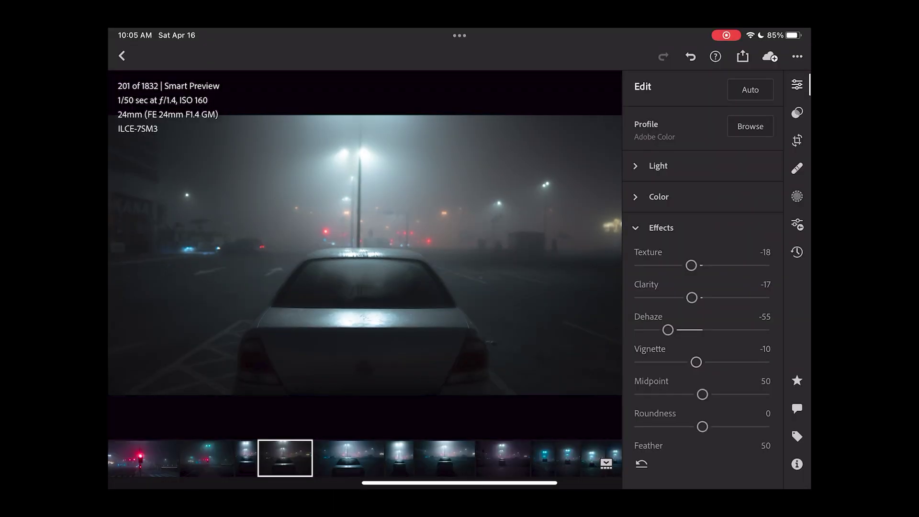
drag(696, 362, 690, 362)
drag(702, 394, 735, 399)
scroll(703, 336, down, 2)
scroll(703, 287, up, 3)
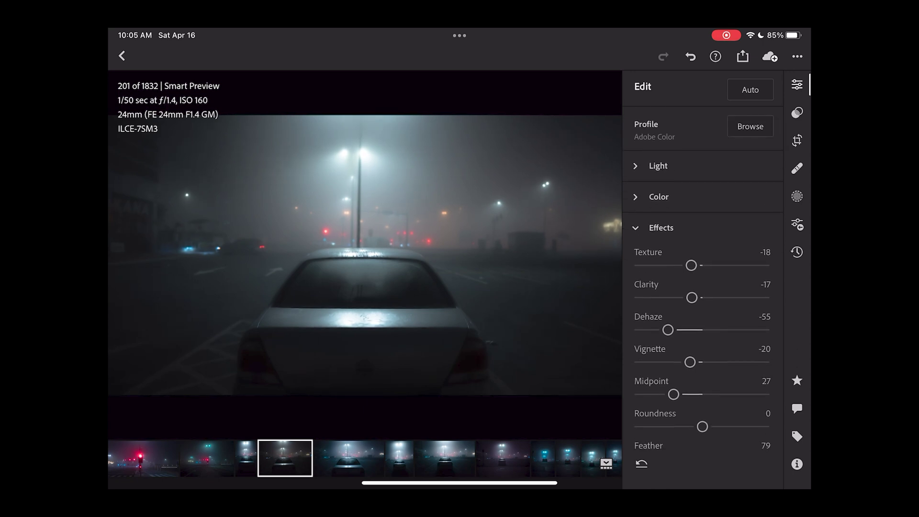
click(365, 254)
Step: Set the white balance Tint to +16 and adjust the Color Mix to shift the blue tones toward teal
click(658, 197)
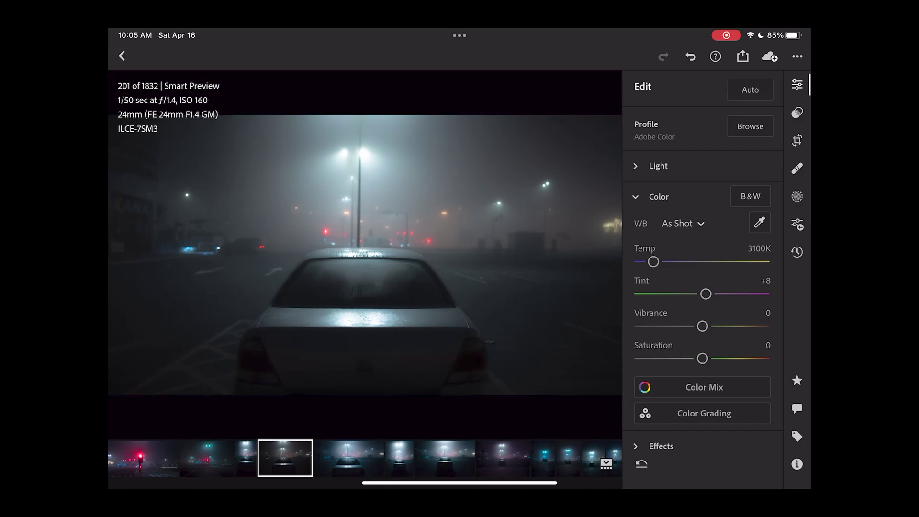
mouse_move(704, 293)
mouse_down()
mouse_move(692, 294)
mouse_move(710, 293)
mouse_up()
click(704, 387)
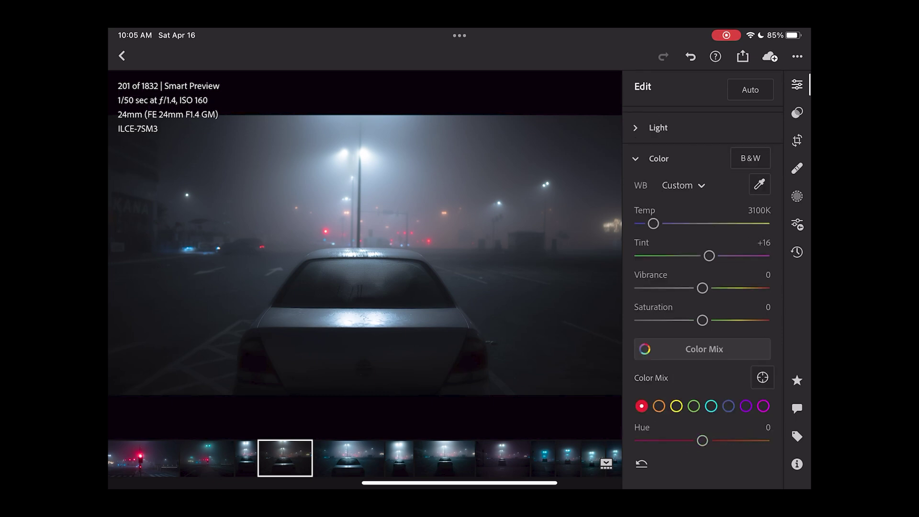
mouse_move(703, 388)
mouse_down()
mouse_move(683, 389)
mouse_move(692, 389)
mouse_up()
scroll(702, 276, down, 1)
scroll(702, 275, down, 1)
mouse_move(702, 423)
mouse_down()
mouse_move(752, 424)
mouse_move(641, 424)
mouse_move(686, 424)
mouse_up()
Step: Set the orange channel in the Color Mix to Hue -27, Saturation -22 and Luminance +48
click(659, 325)
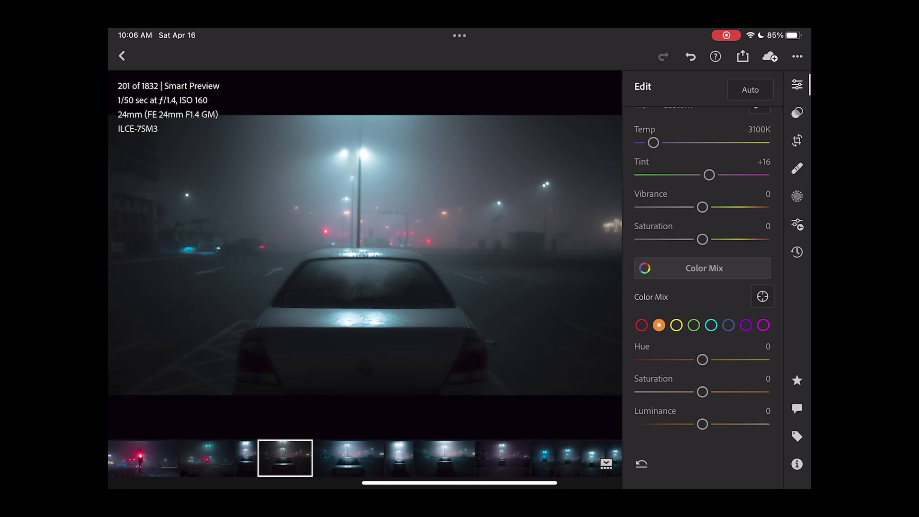
drag(702, 360, 685, 360)
scroll(702, 240, up, 1)
drag(703, 394, 689, 394)
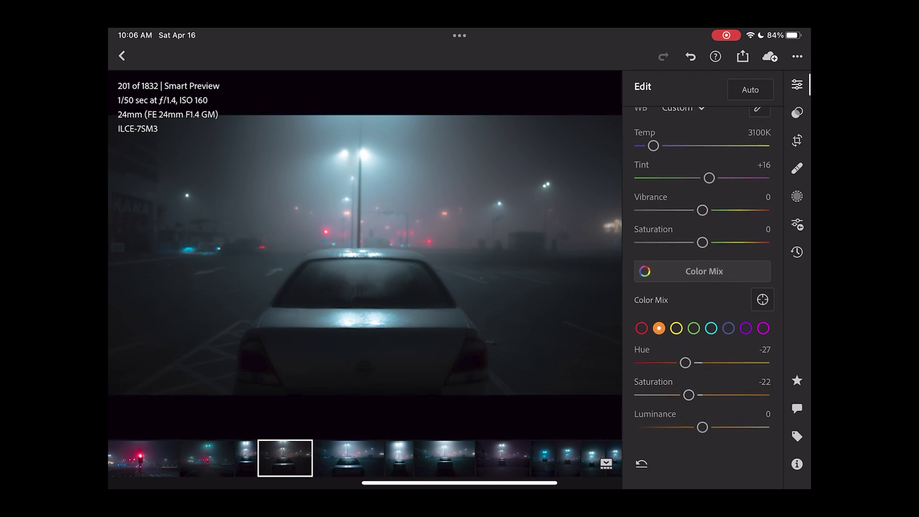
drag(702, 427, 732, 427)
key(backslash)
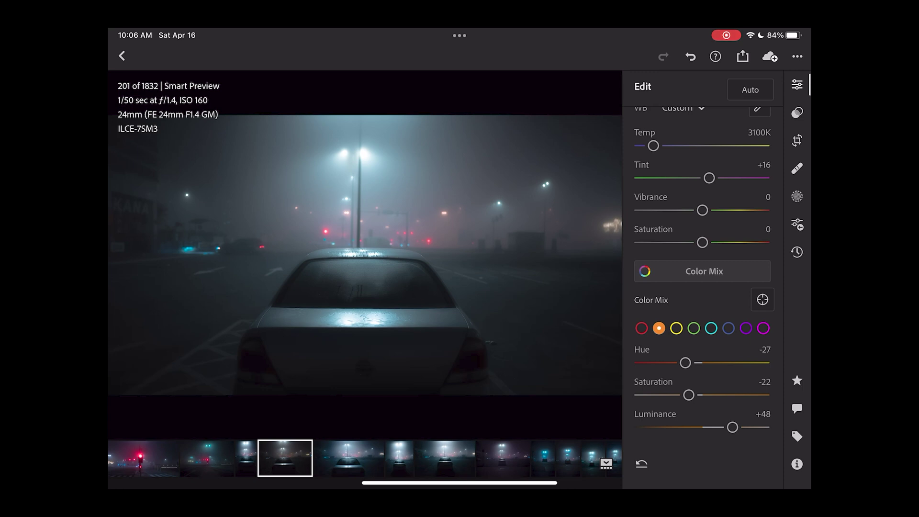
Step: Tint the shadows subtly blue using the Color Grading wheel, checking the photo full screen
scroll(703, 273, down, 5)
scroll(703, 272, up, 4)
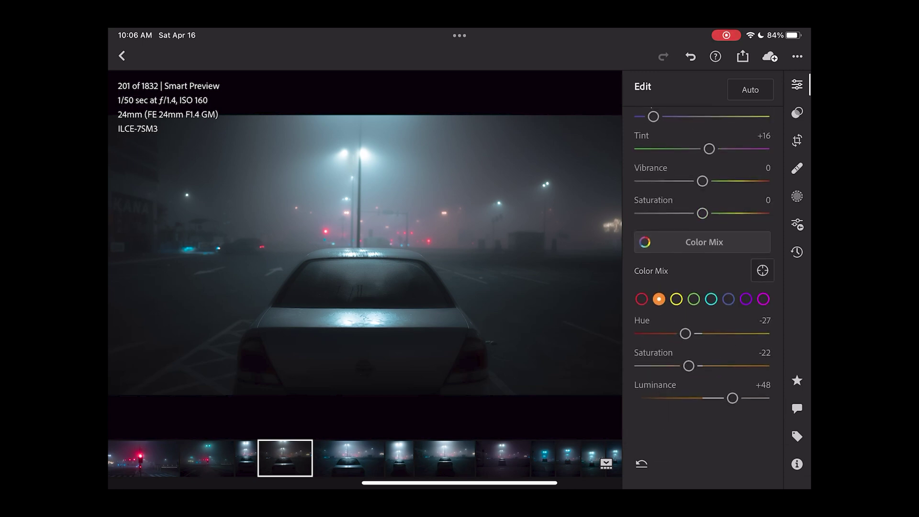
click(704, 241)
click(704, 412)
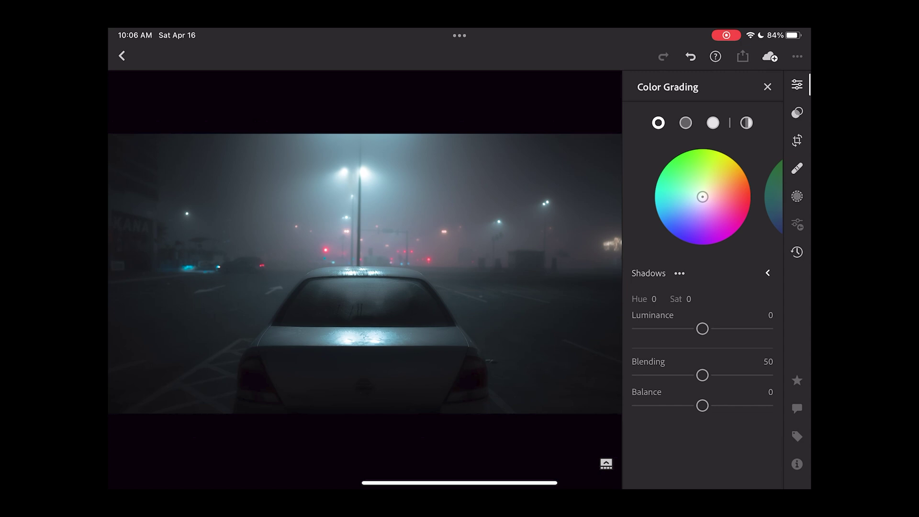
drag(703, 197, 696, 202)
key(f)
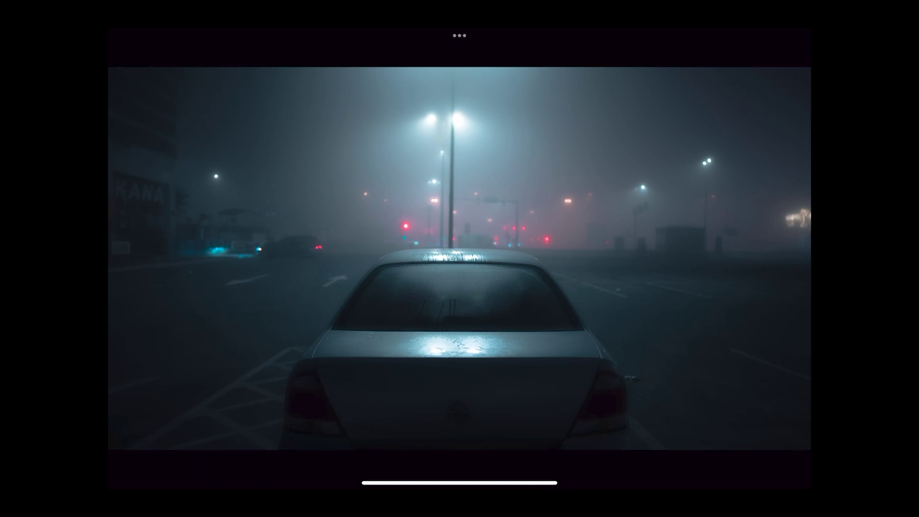
key(f)
drag(697, 202, 700, 202)
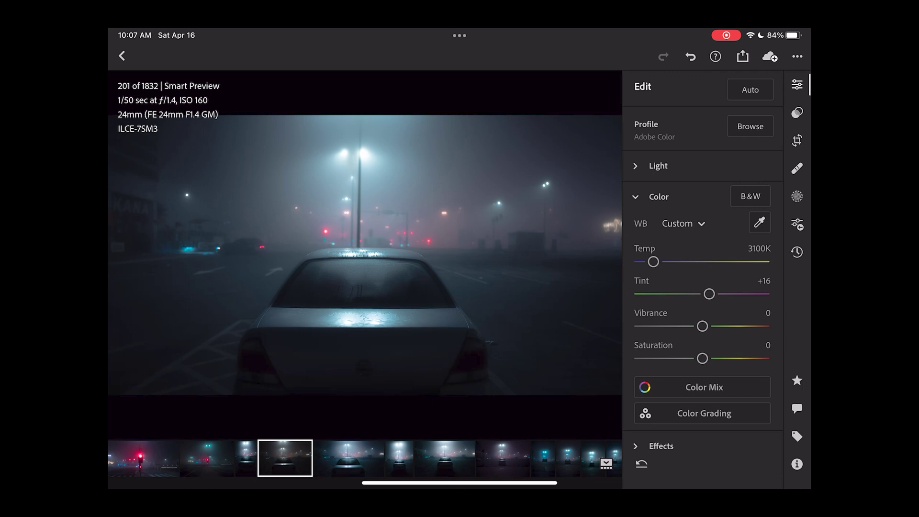
click(797, 196)
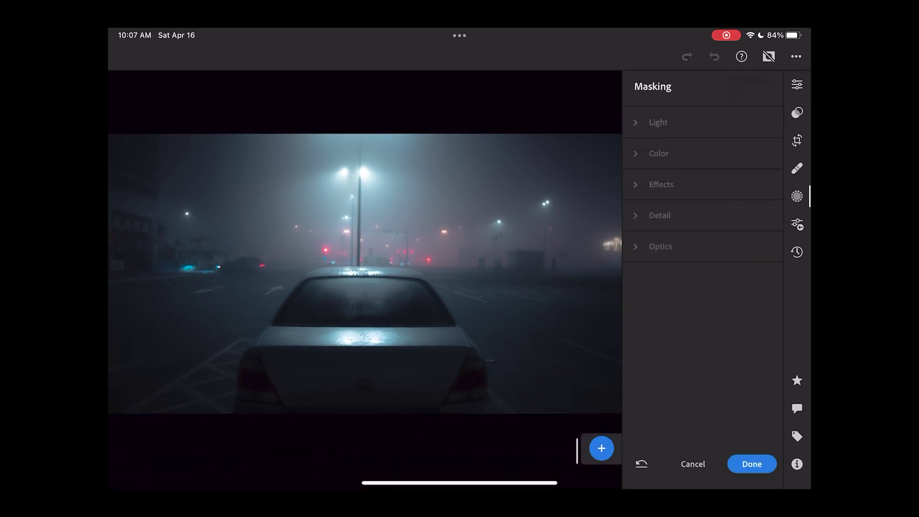
click(601, 350)
mouse_move(362, 310)
mouse_down()
mouse_move(405, 334)
mouse_move(397, 335)
mouse_up()
click(714, 57)
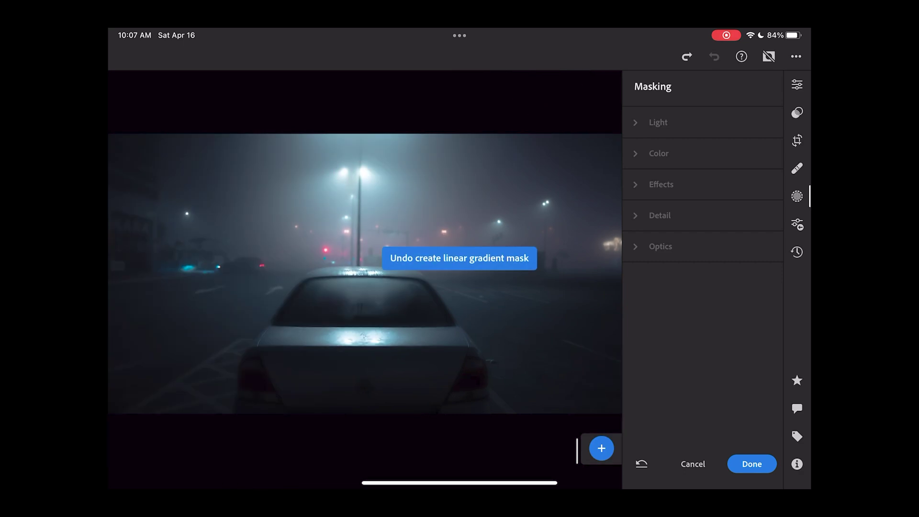
Step: Add a radial gradient mask over the car and set its Clarity to +63
click(601, 448)
click(544, 383)
mouse_move(355, 301)
mouse_down()
mouse_move(484, 356)
mouse_move(496, 372)
mouse_up()
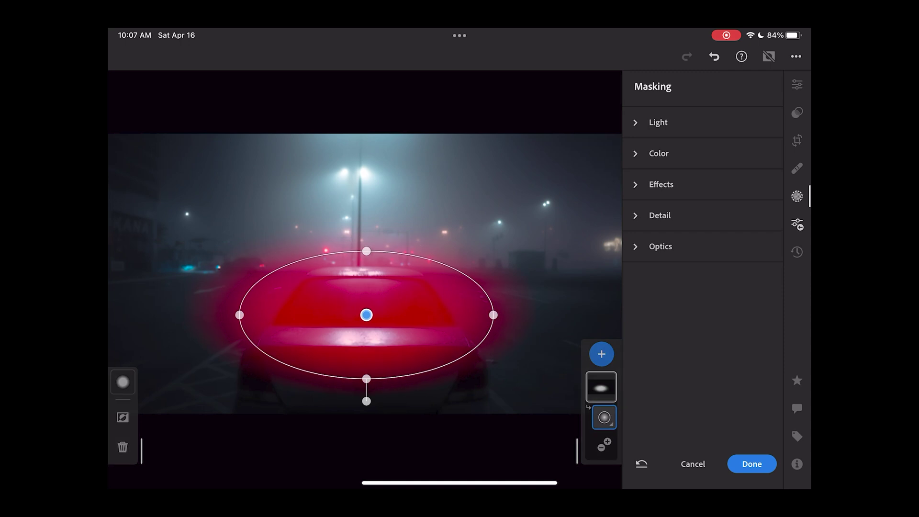
click(661, 184)
drag(703, 254, 741, 255)
Step: Narrow the radial mask, centre it on the car's rear window and trunk, and apply the masking
drag(487, 308, 462, 308)
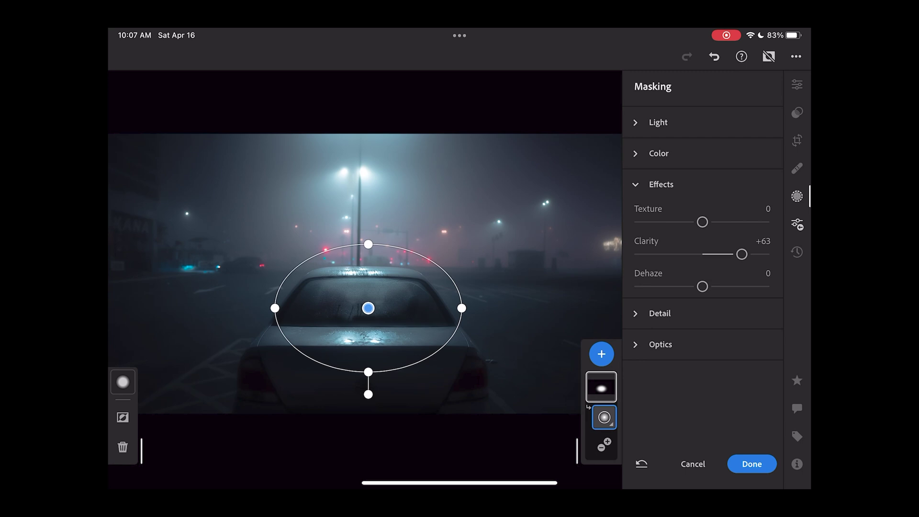
drag(368, 308, 362, 317)
click(751, 464)
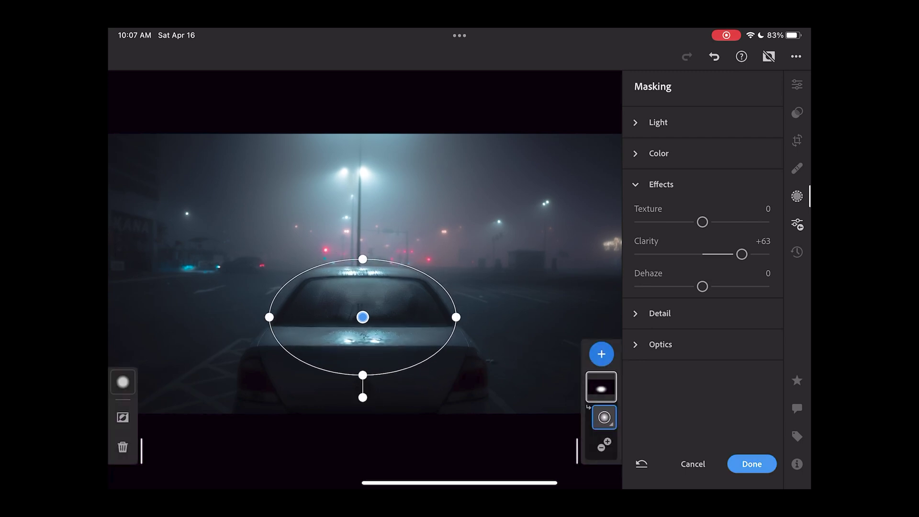
Step: Straighten the car photo to 2.09° and set its Shadows to +39
click(797, 141)
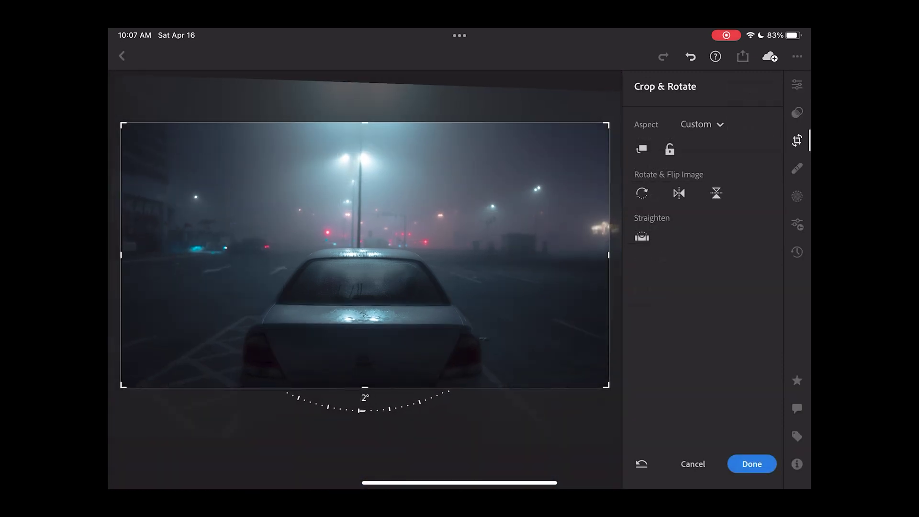
drag(365, 411, 364, 410)
click(752, 464)
click(661, 228)
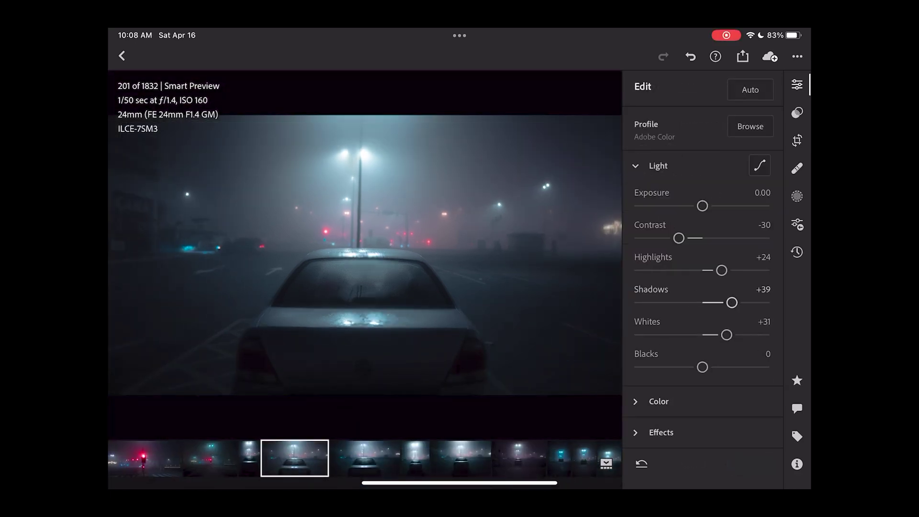
Step: Try a portrait crop orientation, return it to landscape, and auto-straighten the car photo to 1.69°
click(797, 140)
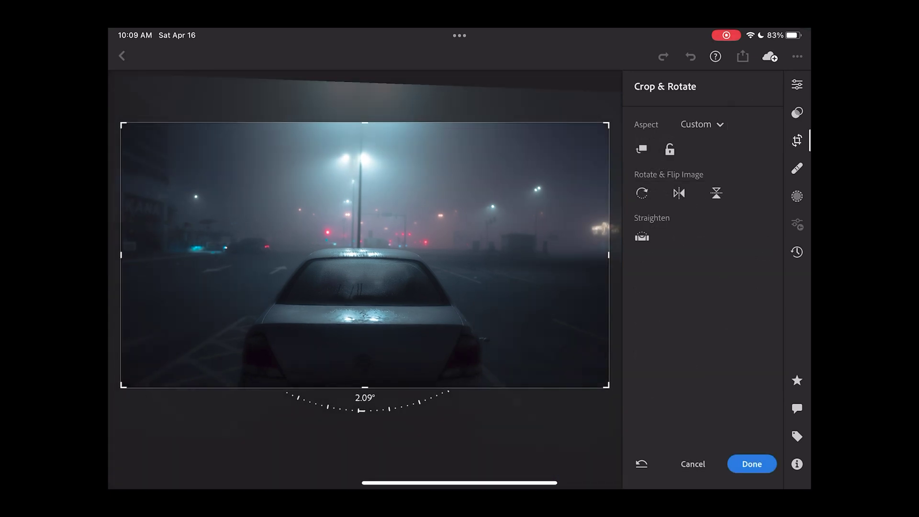
click(642, 149)
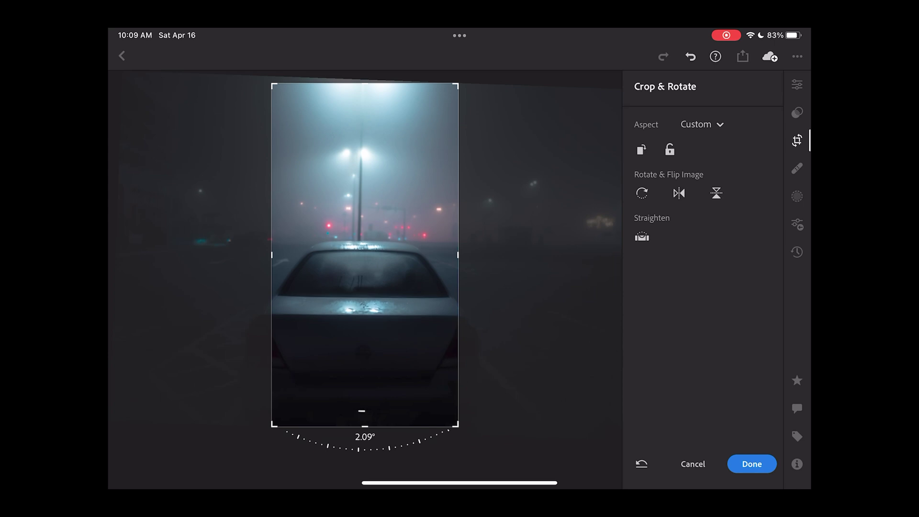
click(641, 149)
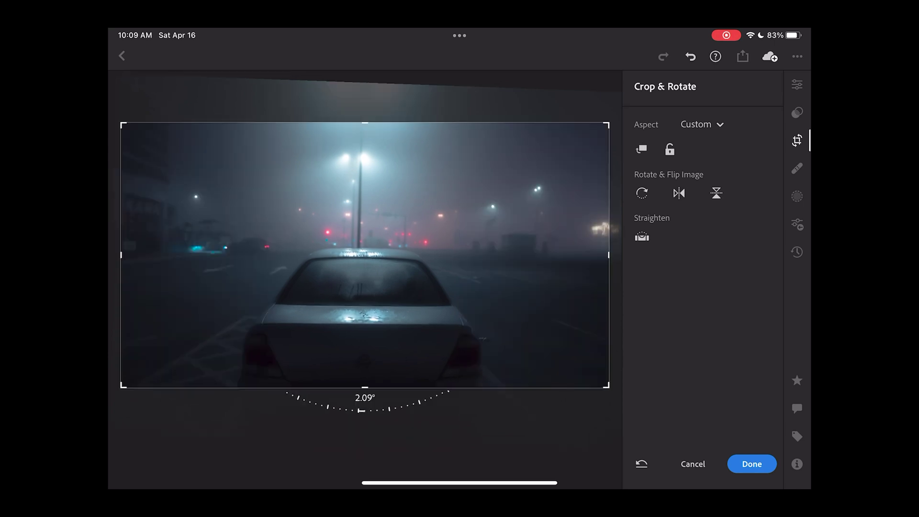
click(642, 237)
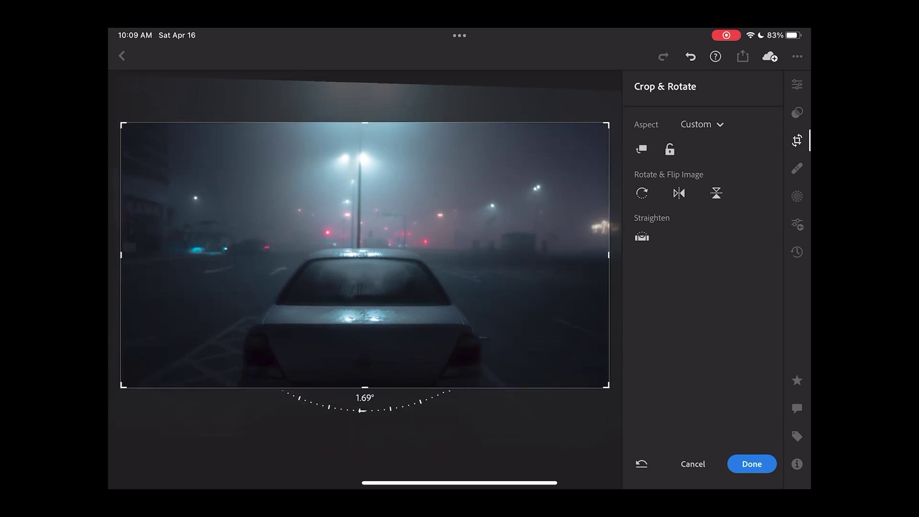
click(751, 464)
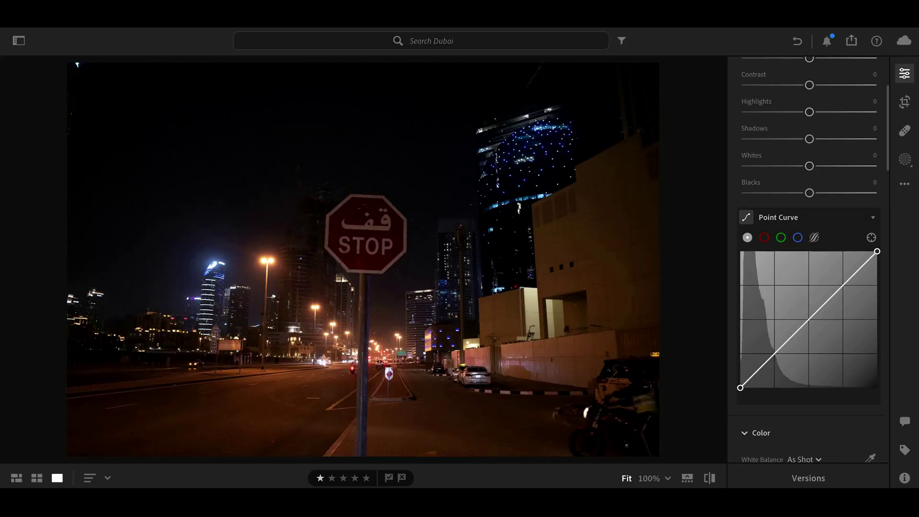
Step: Crop the stop sign photo to a slightly wider custom frame by trimming its upper and lower edges
scroll(848, 268, up, 3)
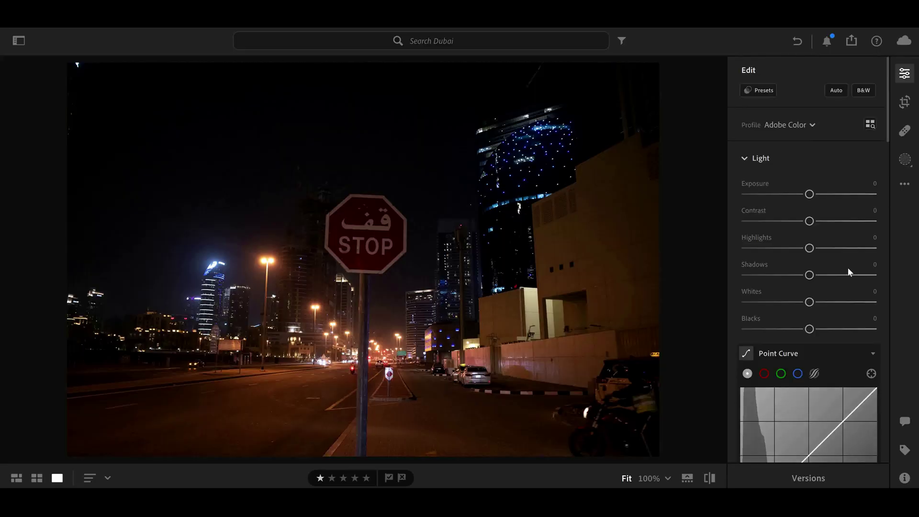
click(904, 102)
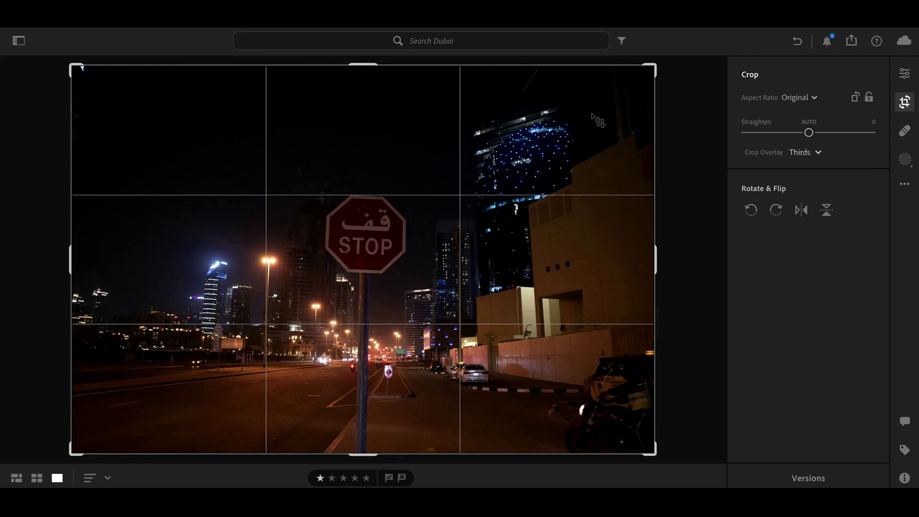
drag(602, 66, 625, 85)
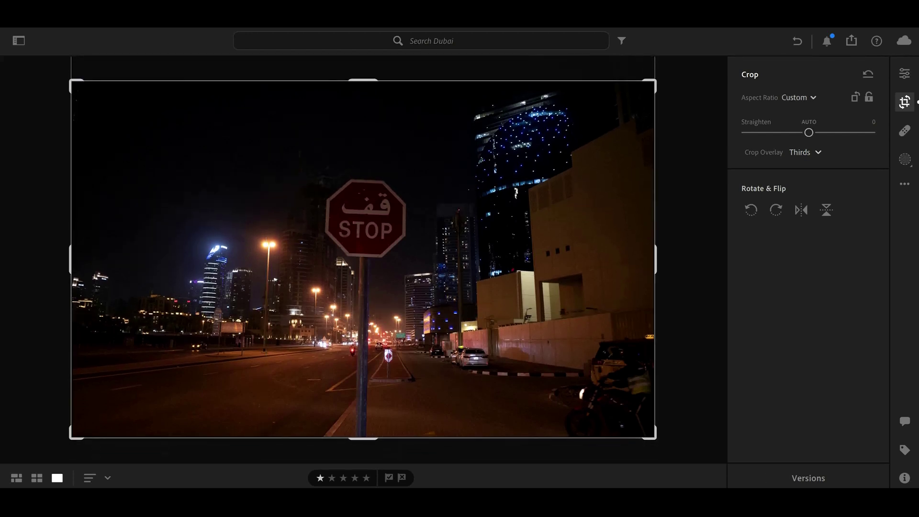
click(904, 102)
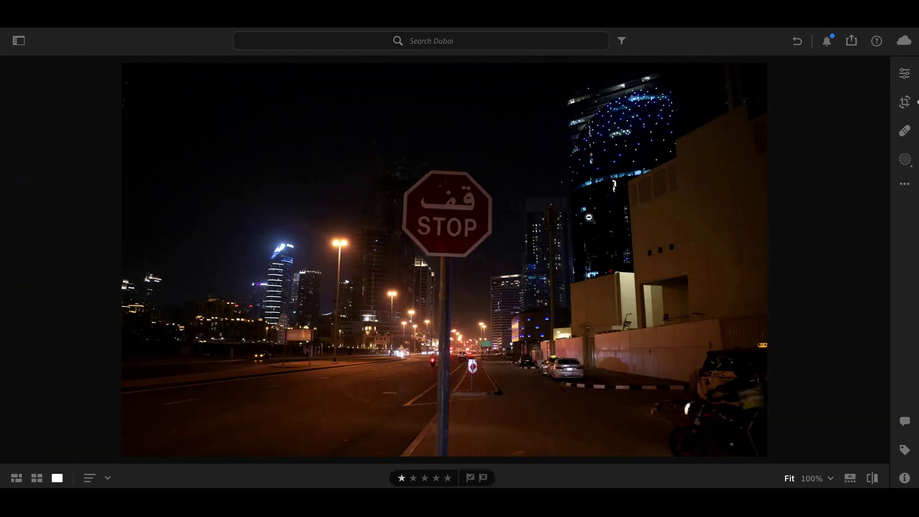
key(c)
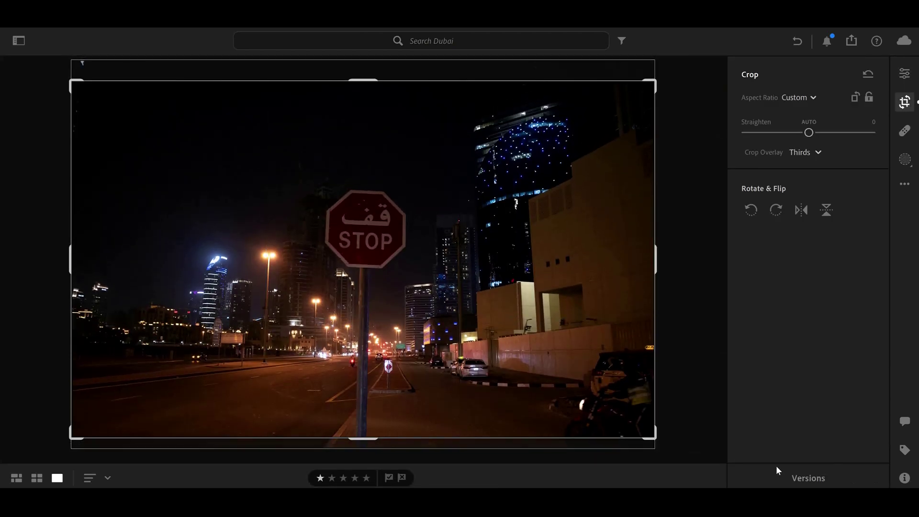
click(904, 108)
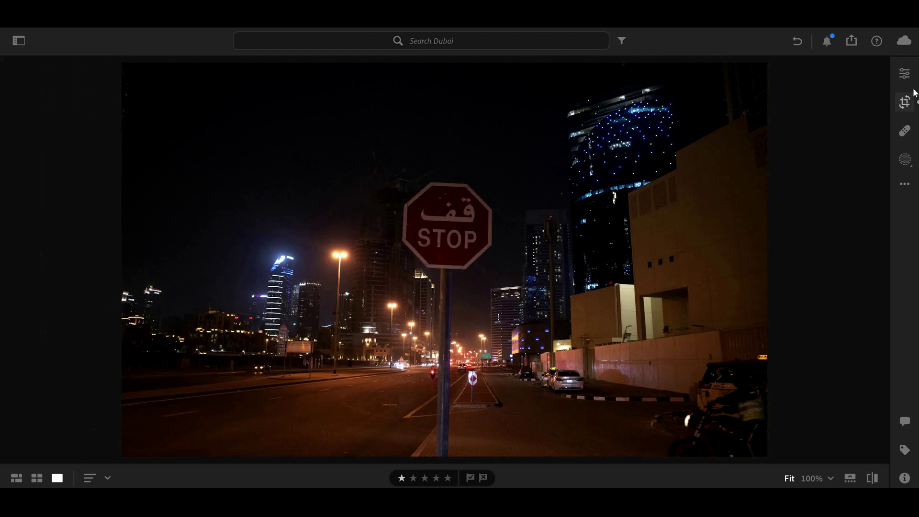
Step: Set the stop sign photo's Temp to 2000 and Tint to −15, and lower its Contrast
click(905, 73)
scroll(823, 179, down, 5)
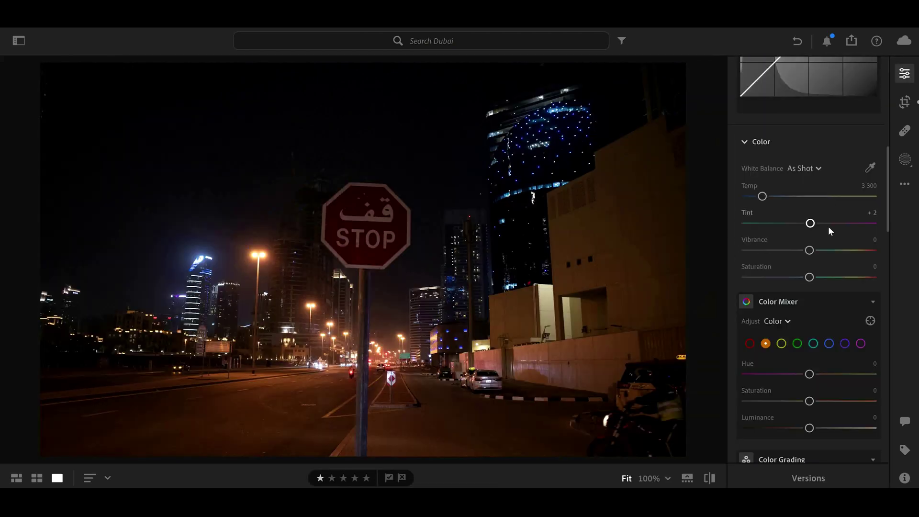
drag(761, 196, 746, 217)
right_click(826, 243)
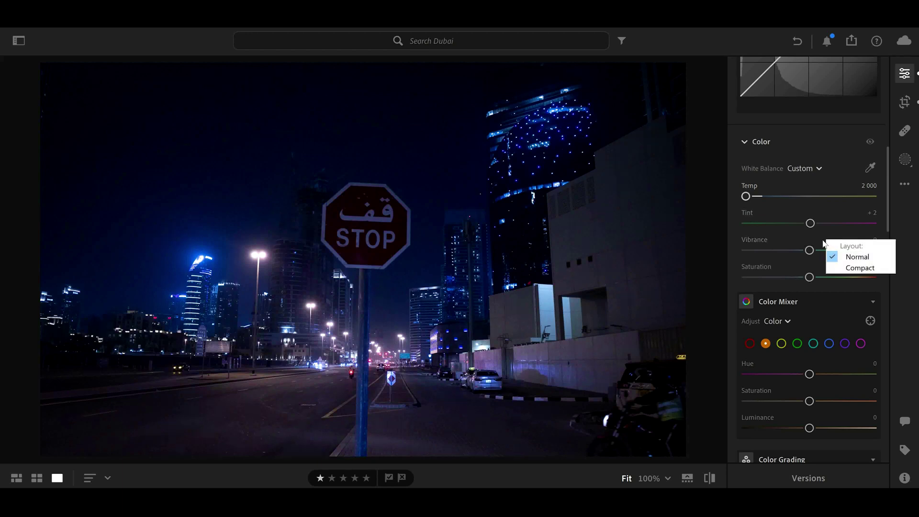
drag(814, 222, 806, 225)
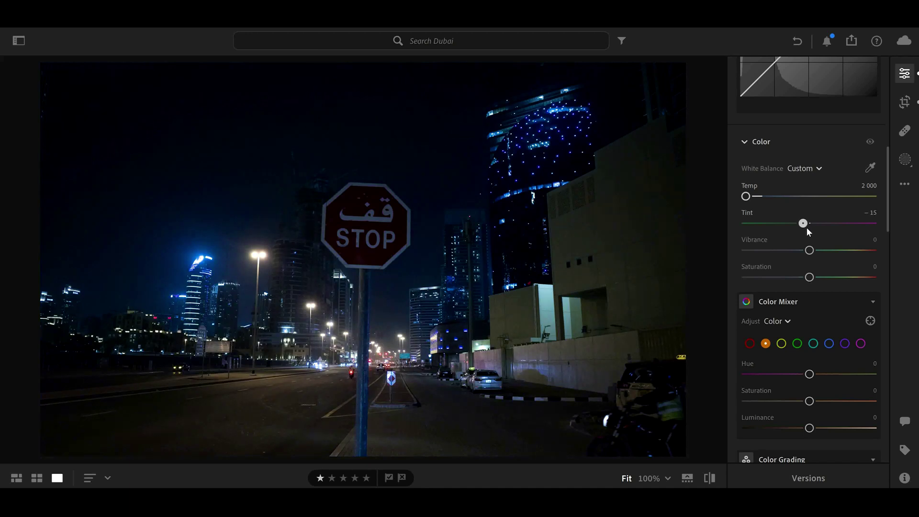
scroll(843, 298, up, 5)
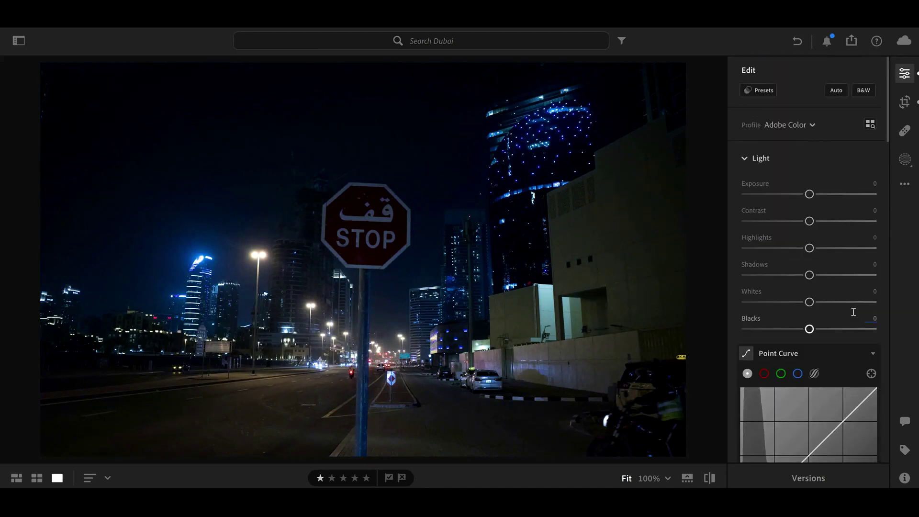
drag(810, 221, 764, 234)
Step: Lift the point curve's black end with two anchor points in the shadows, and set Clarity to −38 and Dehaze to −21
scroll(756, 268, down, 4)
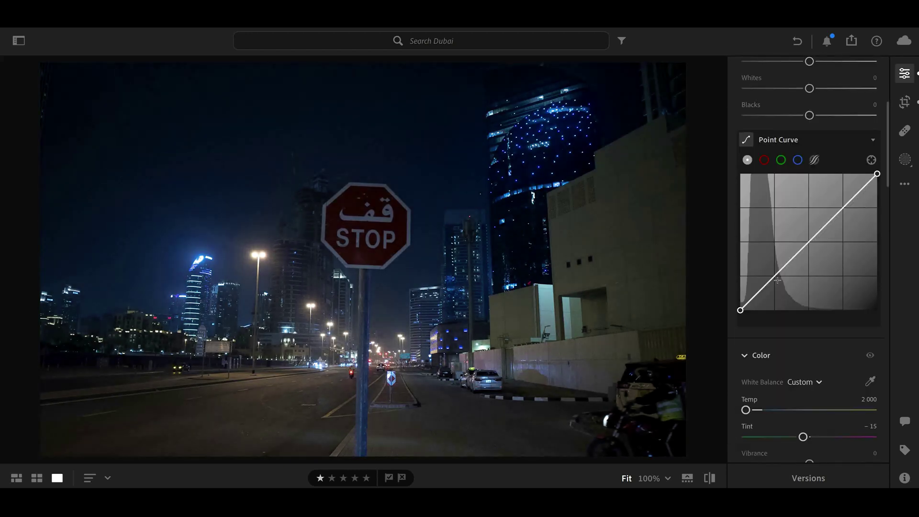
drag(740, 309, 757, 297)
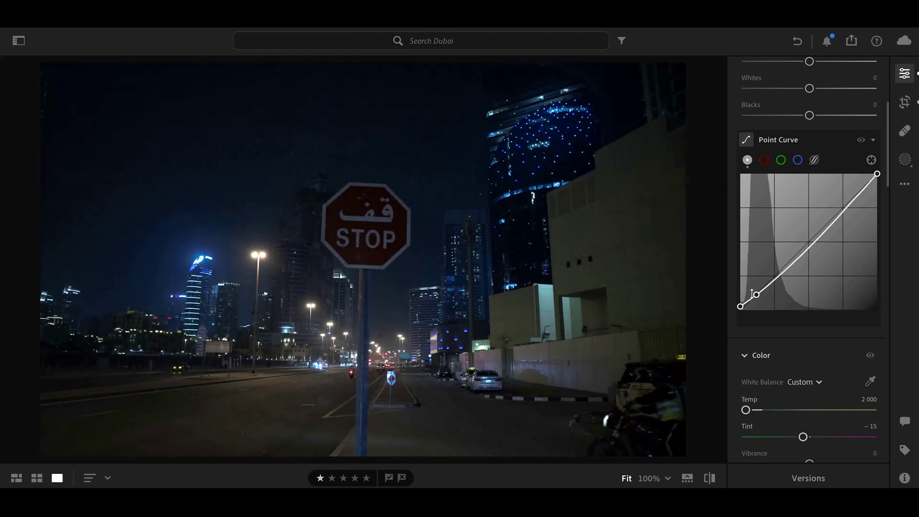
drag(779, 274, 779, 275)
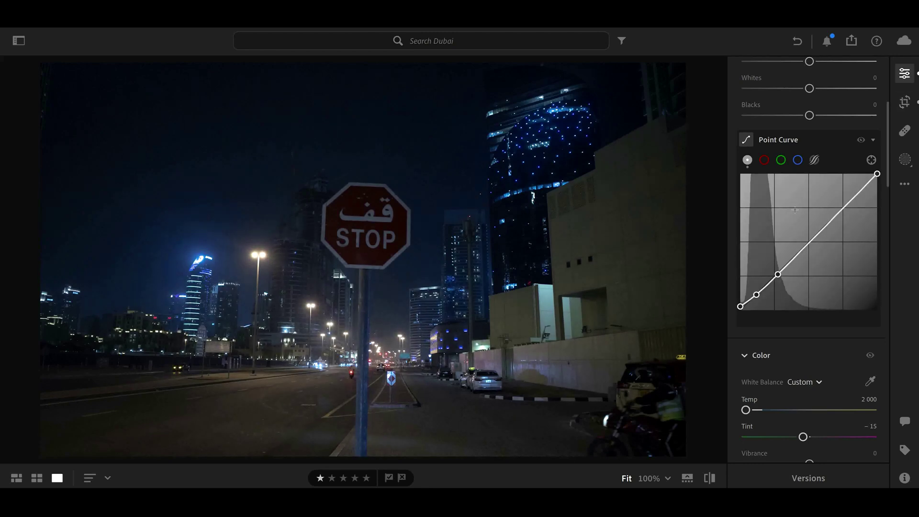
scroll(796, 210, down, 10)
drag(809, 282, 800, 312)
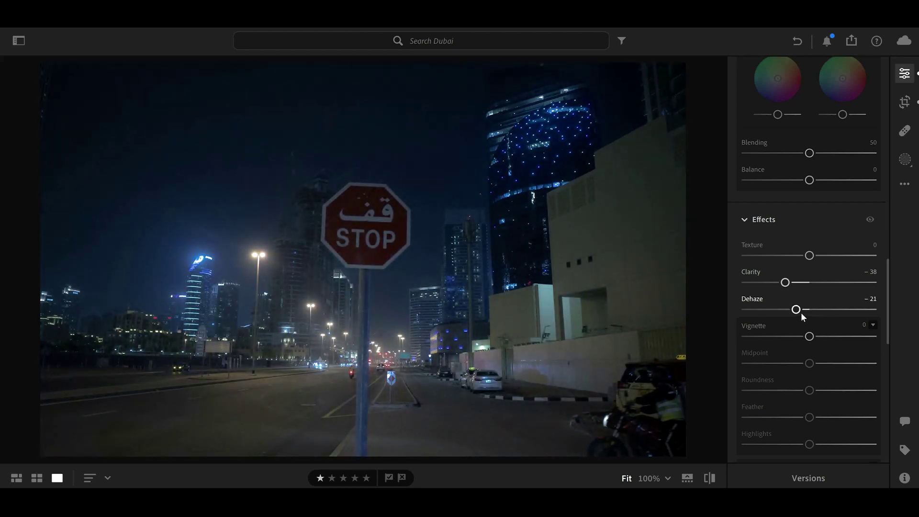
Step: Tighten the stop sign crop slightly on both sides, straighten it to −0.21°, and compare the edit with the original
click(905, 102)
drag(77, 86, 81, 90)
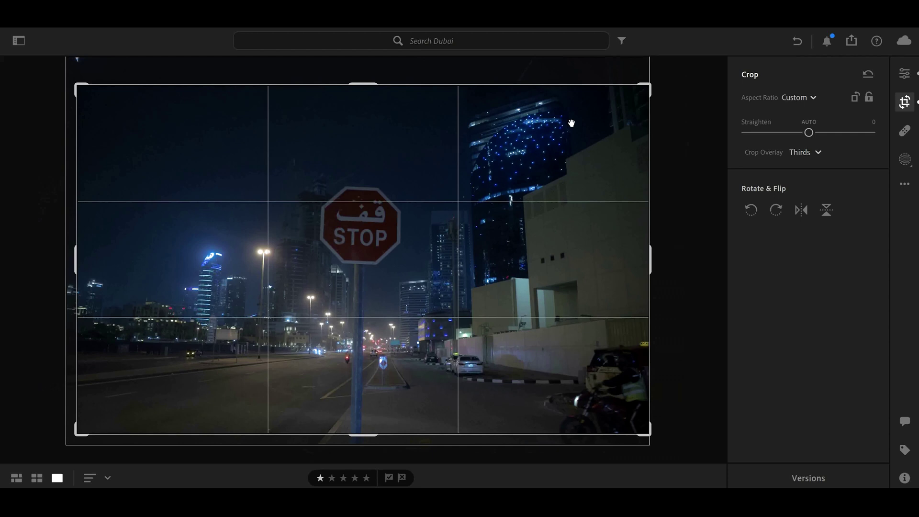
drag(640, 87, 634, 85)
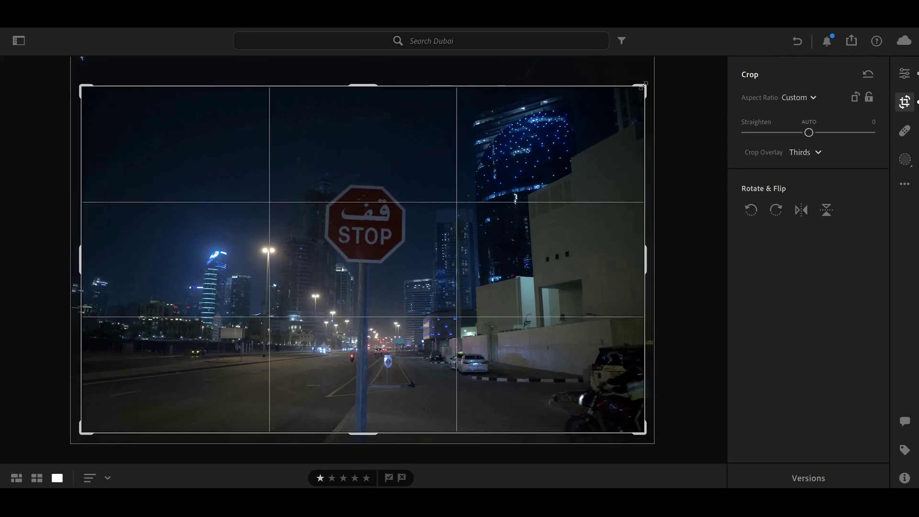
key(Return)
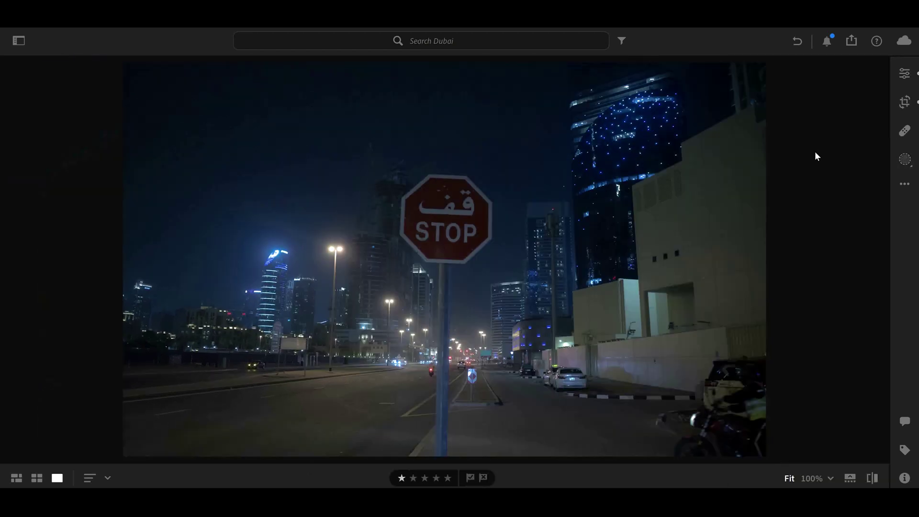
click(904, 102)
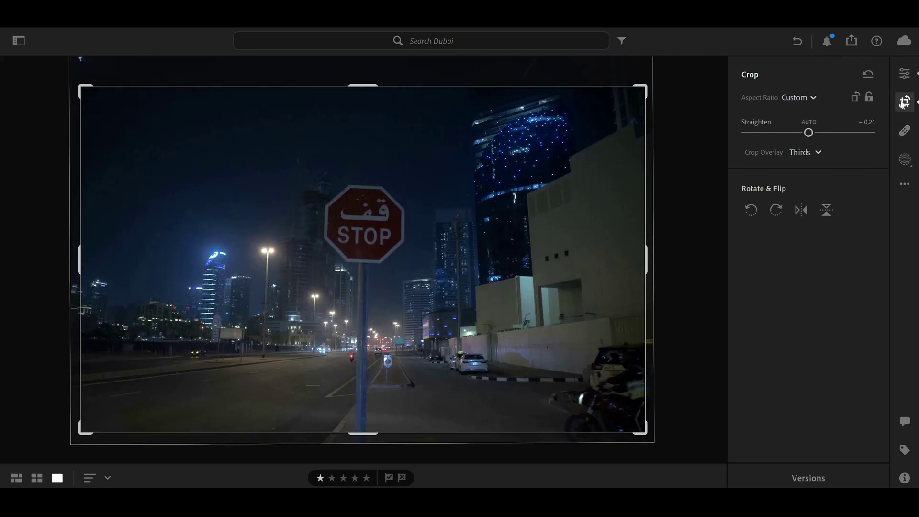
click(905, 102)
click(872, 478)
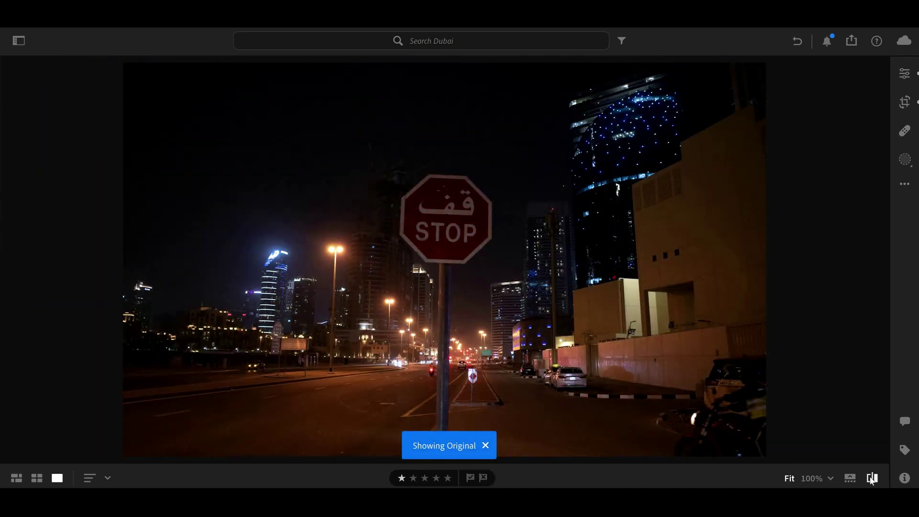
click(871, 478)
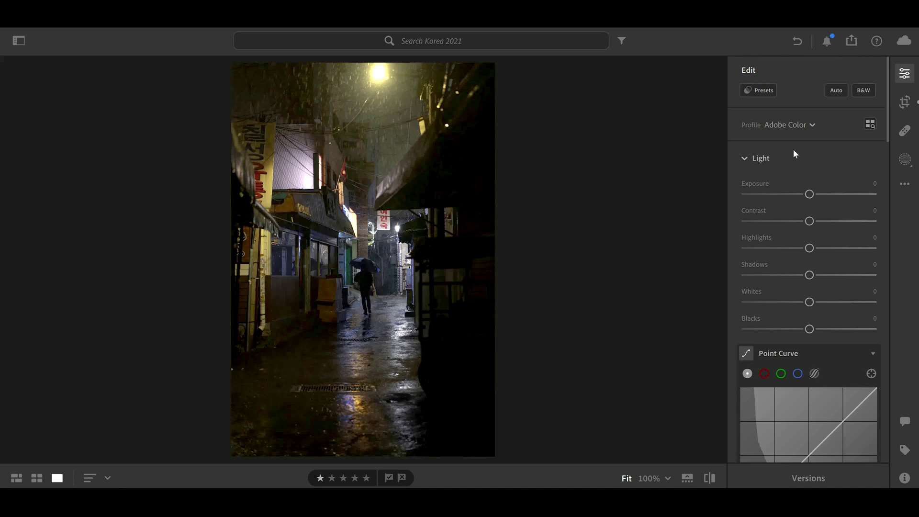
Step: Check the crop of the rainy alley photo and set its Exposure to +0.70
click(906, 103)
click(909, 107)
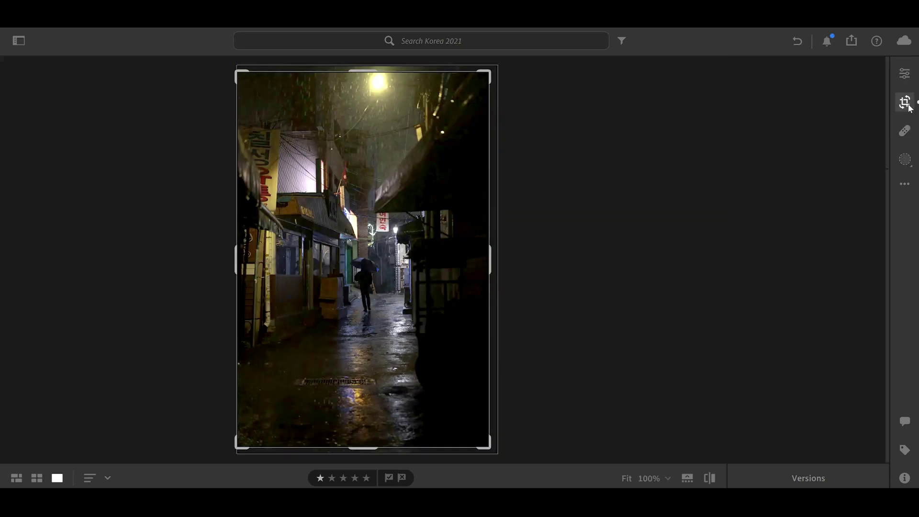
click(900, 74)
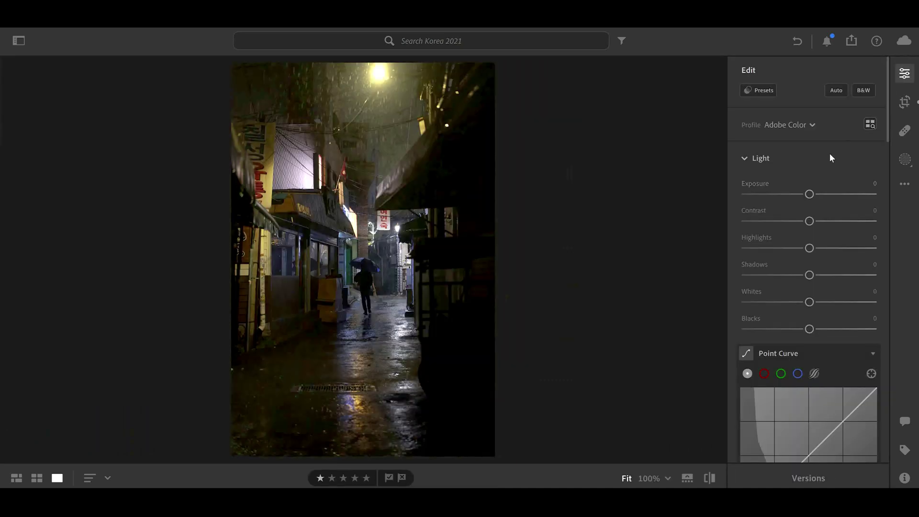
drag(812, 194, 821, 196)
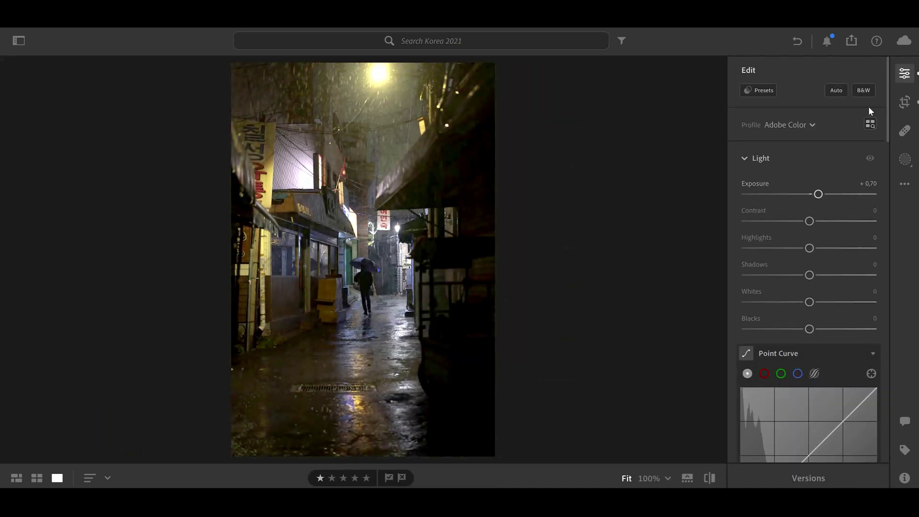
Step: Lift the alley photo's curve black point, pull the shadows down to about 20.8 / 20.4, and anchor the midtones
scroll(840, 259, down, 5)
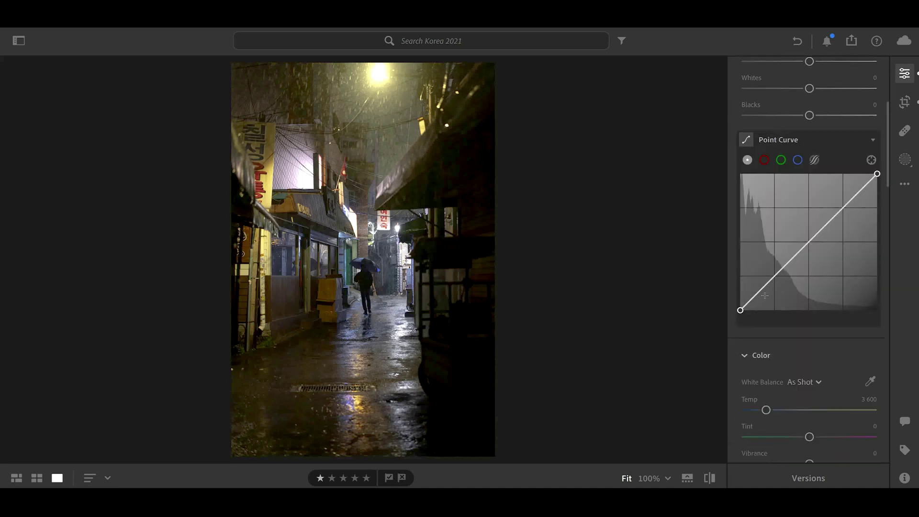
drag(744, 307, 742, 300)
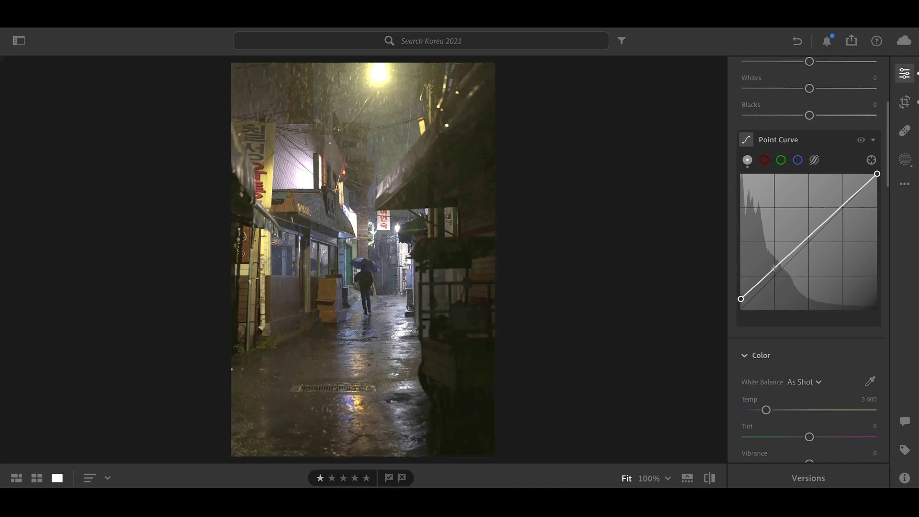
mouse_move(775, 269)
mouse_down()
mouse_move(764, 275)
mouse_move(770, 284)
mouse_up()
click(811, 243)
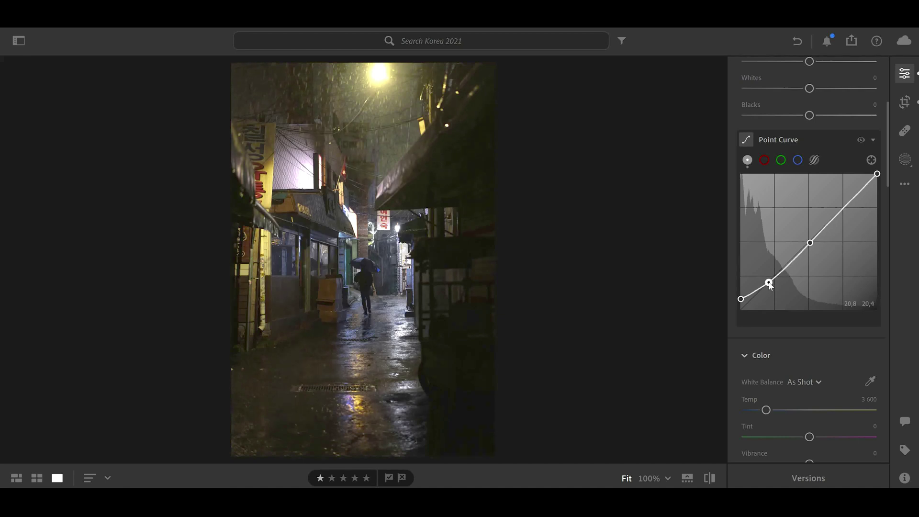
Step: Set the alley photo's Highlights to −59 and Whites to +40, raise the Shadows, and fine-tune the curve's black point
scroll(790, 264, up, 5)
drag(808, 248, 772, 249)
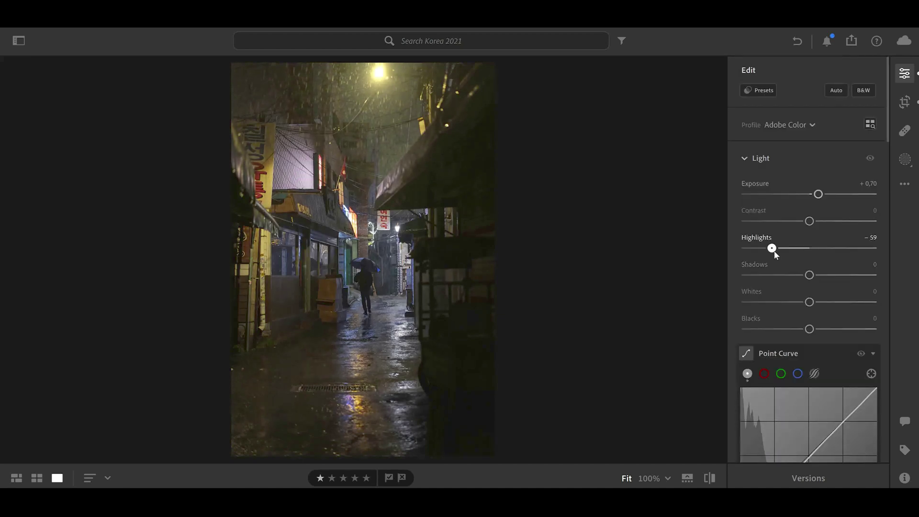
drag(809, 301, 838, 279)
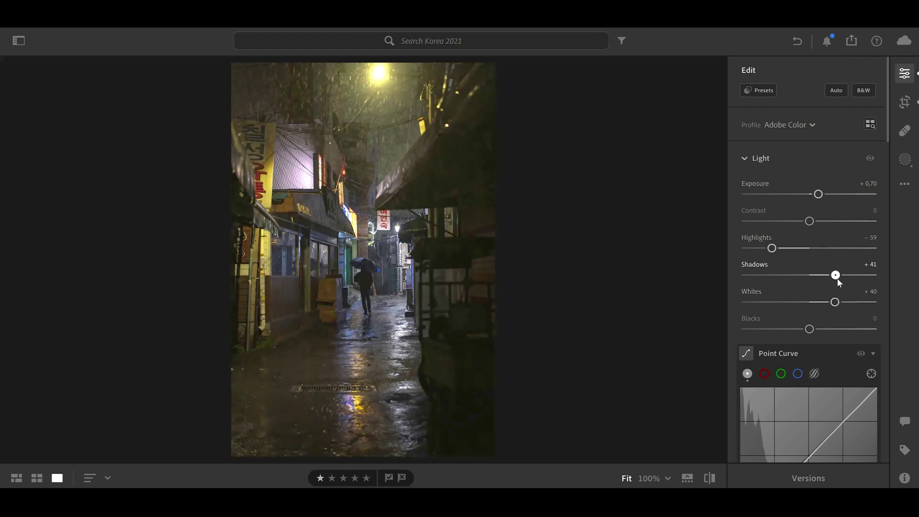
drag(810, 221, 808, 222)
scroll(814, 230, down, 5)
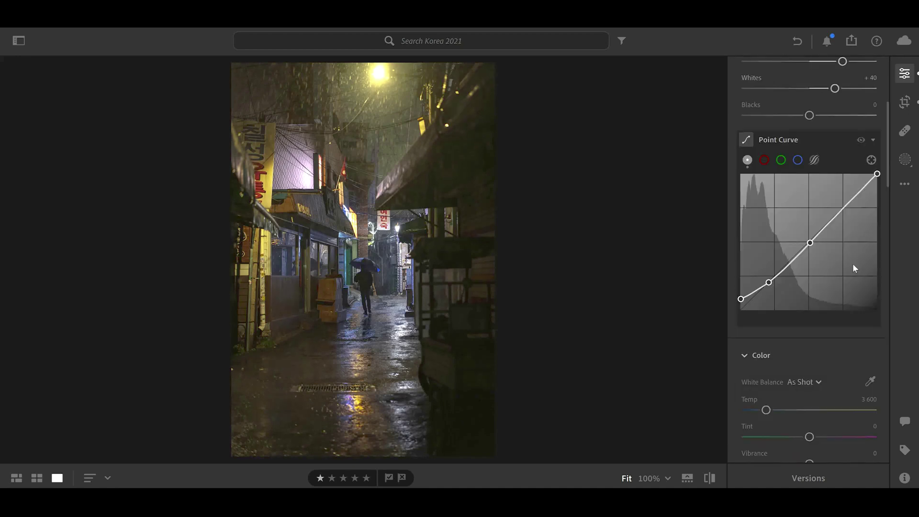
drag(741, 299, 742, 298)
Step: Set the alley photo's Temp to 3055, Tint to +17 and Vibrance to −11
scroll(842, 297, down, 3)
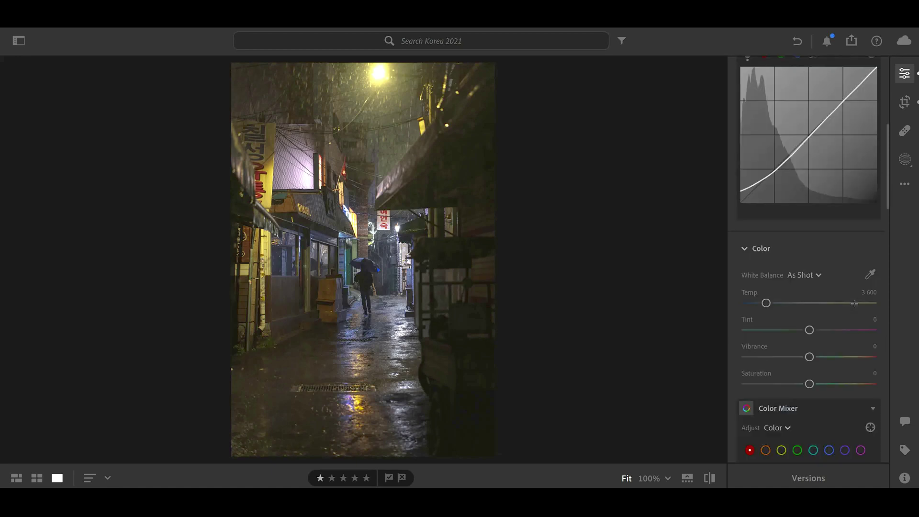
drag(766, 304, 761, 326)
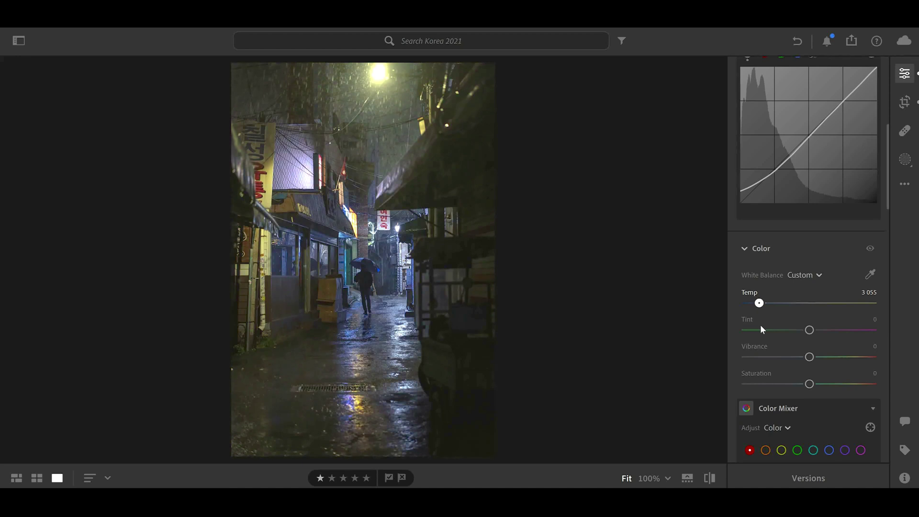
click(811, 332)
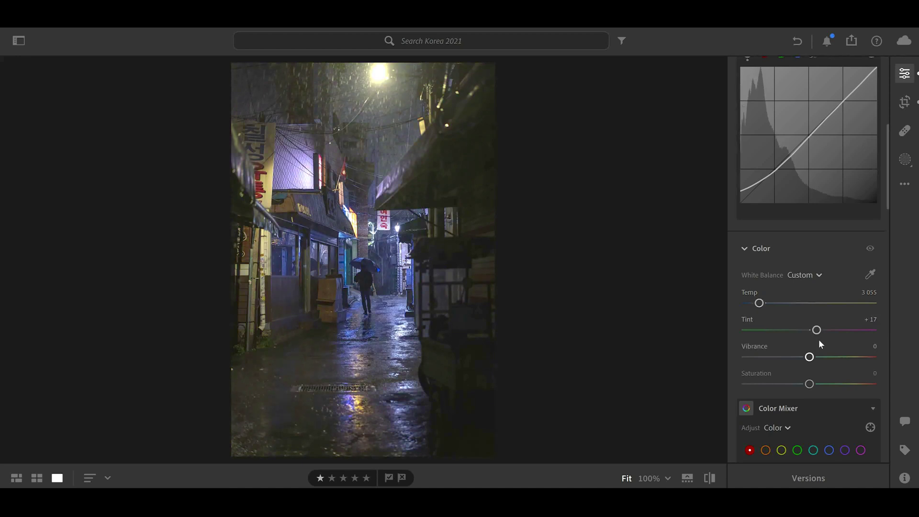
scroll(835, 302, down, 2)
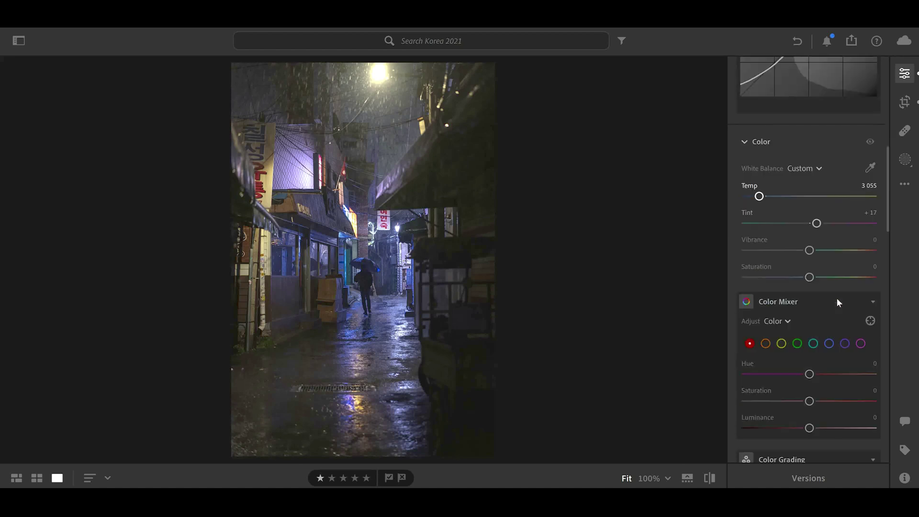
drag(809, 250, 802, 250)
Step: Set the blue Hue to −31 and blue Luminance to +45 in the Color Mixer, and compare with the original
click(830, 344)
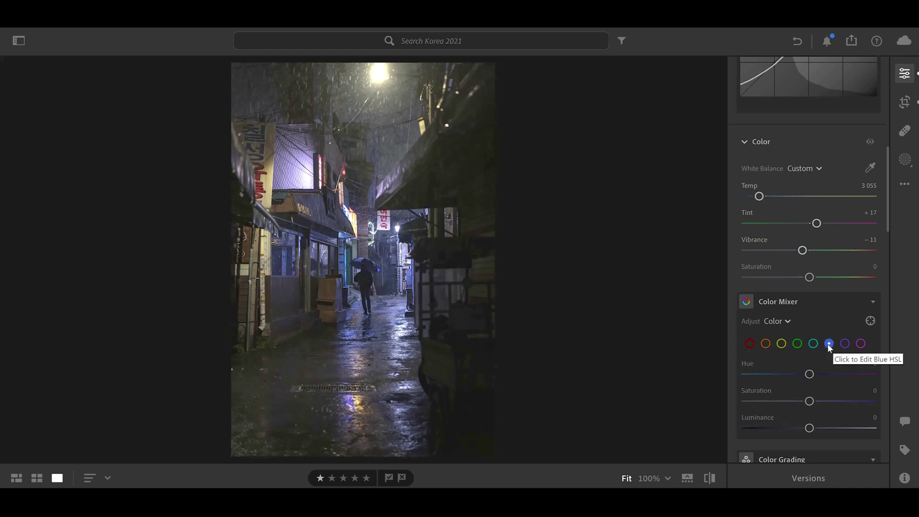
drag(809, 375, 787, 379)
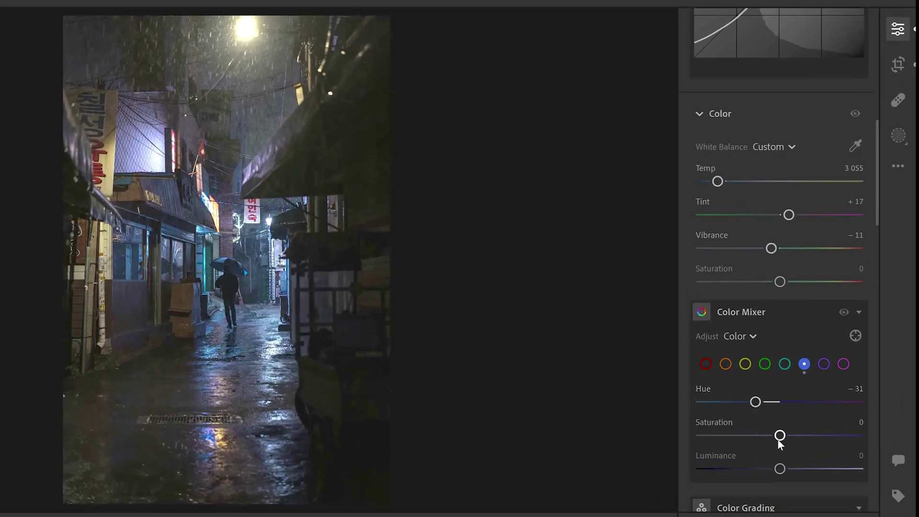
drag(780, 469, 816, 471)
key(backslash)
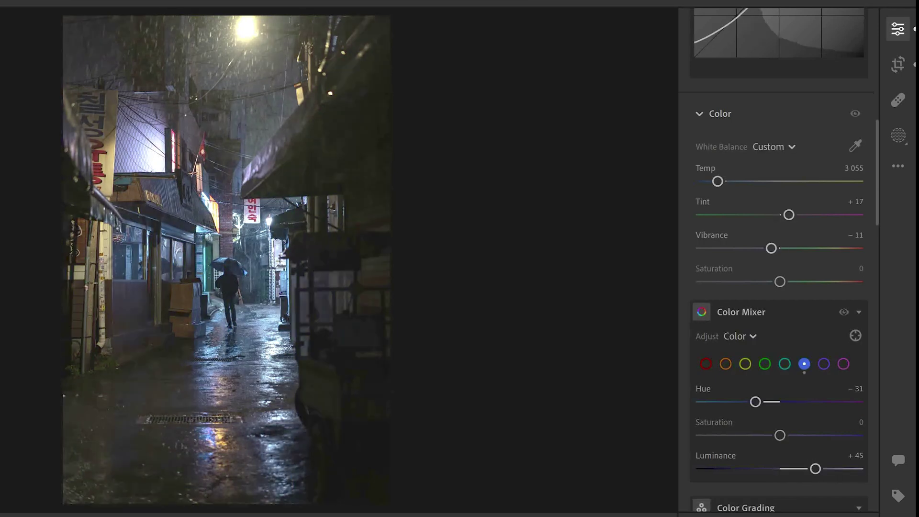
Step: Lower the blue Saturation slightly, and set the orange Hue to −29, Saturation to +62 and Luminance to +26 in the Color Mixer
mouse_move(780, 435)
mouse_down()
mouse_move(768, 435)
mouse_move(775, 434)
mouse_up()
click(725, 364)
drag(780, 401, 851, 402)
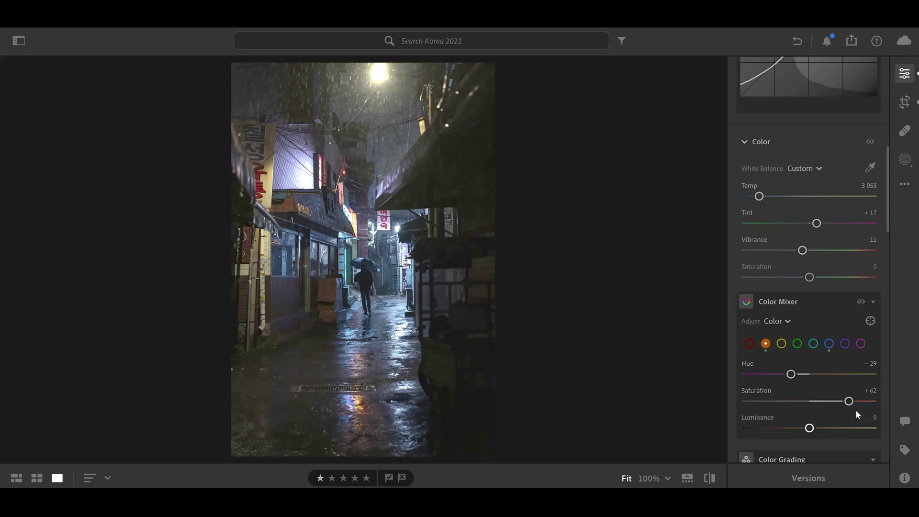
drag(810, 429, 826, 428)
Step: Tint the alley photo's shadows slightly blue and its highlights green with Color Grading
scroll(816, 352, down, 3)
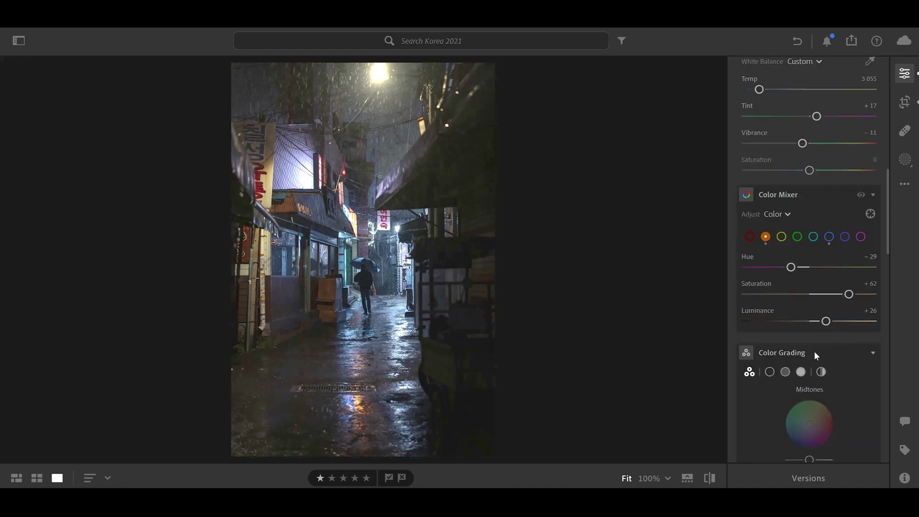
scroll(817, 354, down, 3)
drag(777, 402, 774, 405)
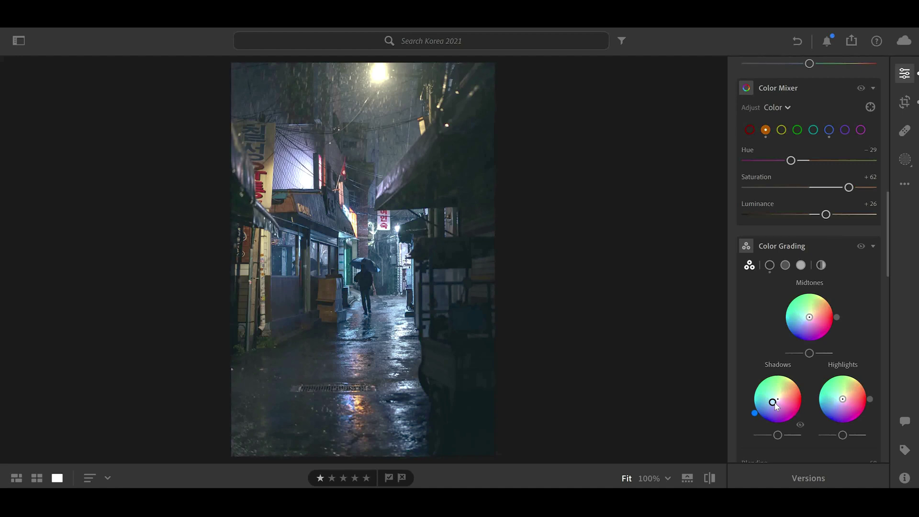
click(801, 265)
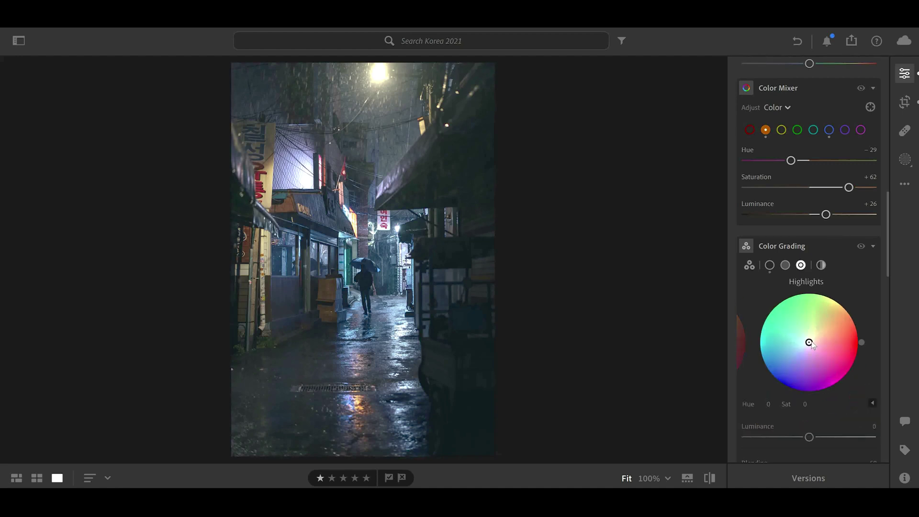
mouse_move(807, 341)
mouse_down()
mouse_move(803, 323)
mouse_move(816, 321)
mouse_move(786, 341)
mouse_move(817, 317)
mouse_move(802, 326)
mouse_up()
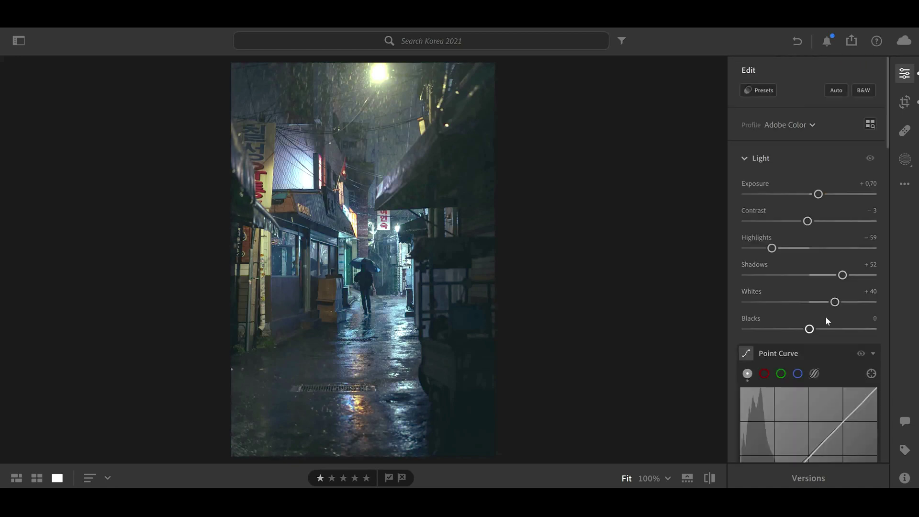
Step: Set the alley photo's Clarity to −29 and lower Dehaze slightly
scroll(825, 338, down, 10)
scroll(826, 370, down, 10)
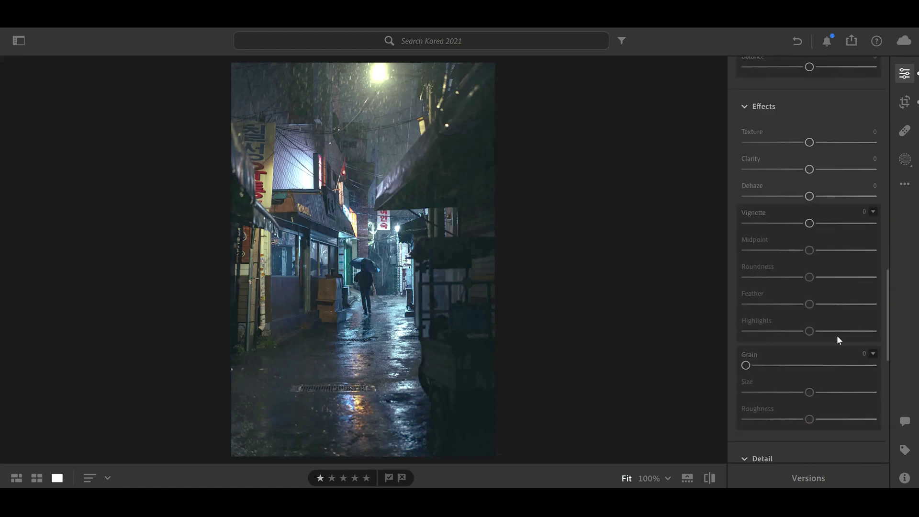
drag(809, 169, 783, 183)
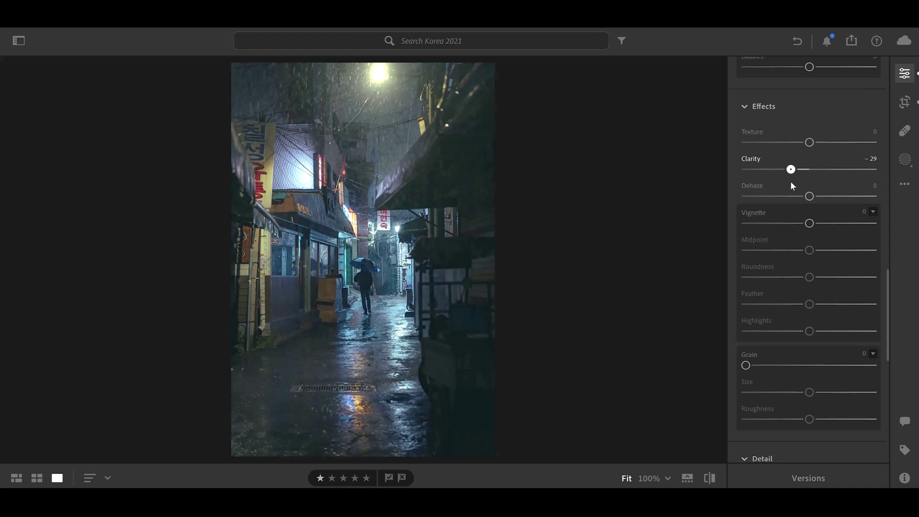
drag(791, 183, 792, 183)
drag(810, 197, 802, 199)
Step: Add a −31 Vignette with Midpoint 16 and Feather 74, and set Grain to 9
drag(810, 223, 789, 223)
drag(810, 250, 780, 250)
drag(810, 304, 841, 304)
drag(746, 365, 758, 365)
Step: Fine-tune the alley photo's Contrast and the shadow point of its point curve
scroll(831, 373, up, 15)
mouse_move(807, 221)
mouse_down()
mouse_move(846, 228)
mouse_move(807, 233)
mouse_up()
scroll(806, 233, down, 4)
drag(769, 287, 771, 287)
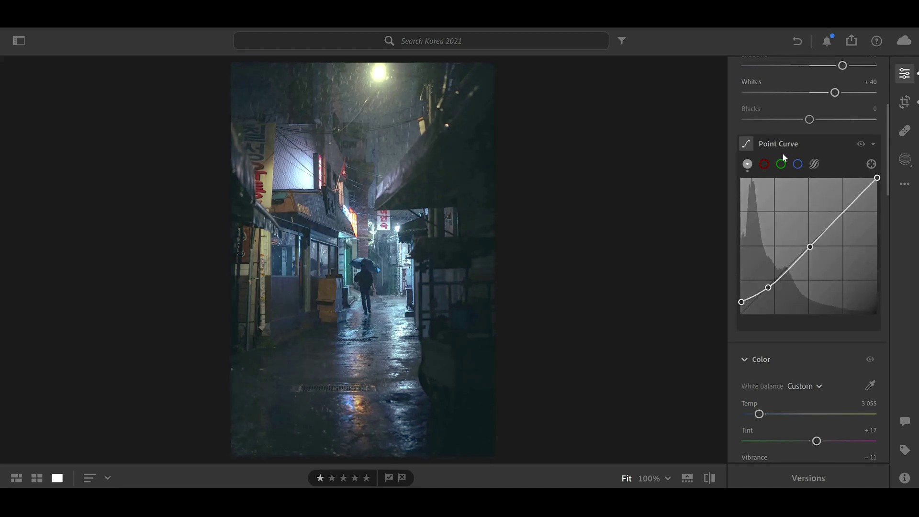
Step: Set the highlights' color grading to Hue 143 and Sat 24, and compare the edit with the original
scroll(809, 240, down, 5)
mouse_move(760, 206)
mouse_down()
mouse_move(773, 206)
mouse_move(765, 213)
mouse_up()
scroll(853, 275, down, 3)
scroll(854, 279, down, 2)
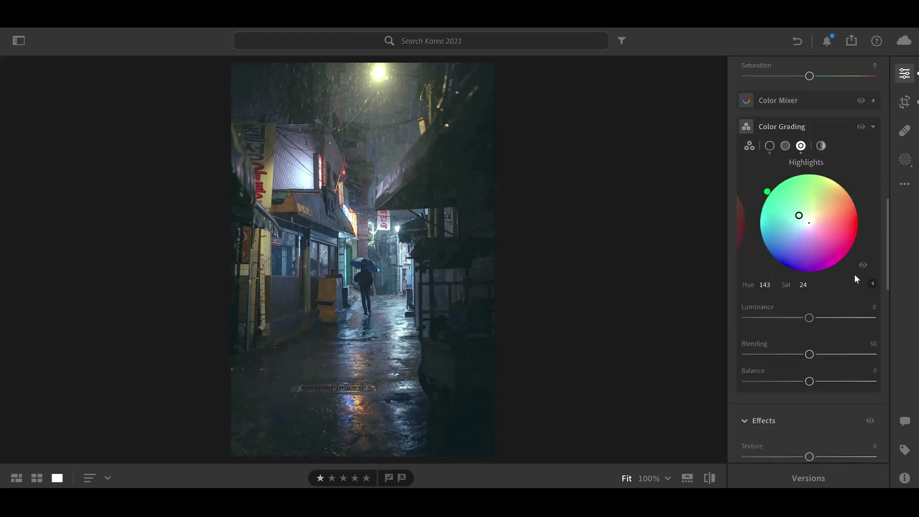
click(710, 478)
click(710, 478)
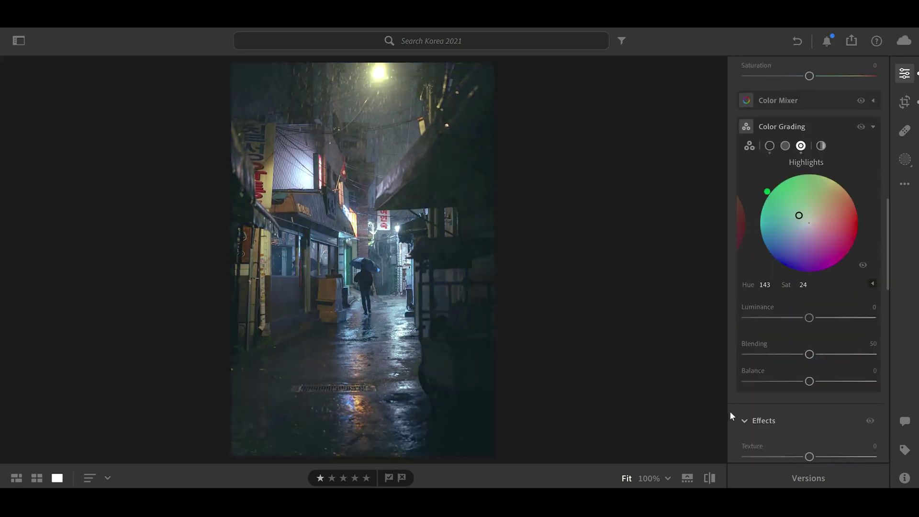
Step: Lower the alley photo's Dehaze a little further while refining the effects
scroll(863, 359, down, 7)
drag(792, 119, 789, 125)
scroll(846, 192, up, 2)
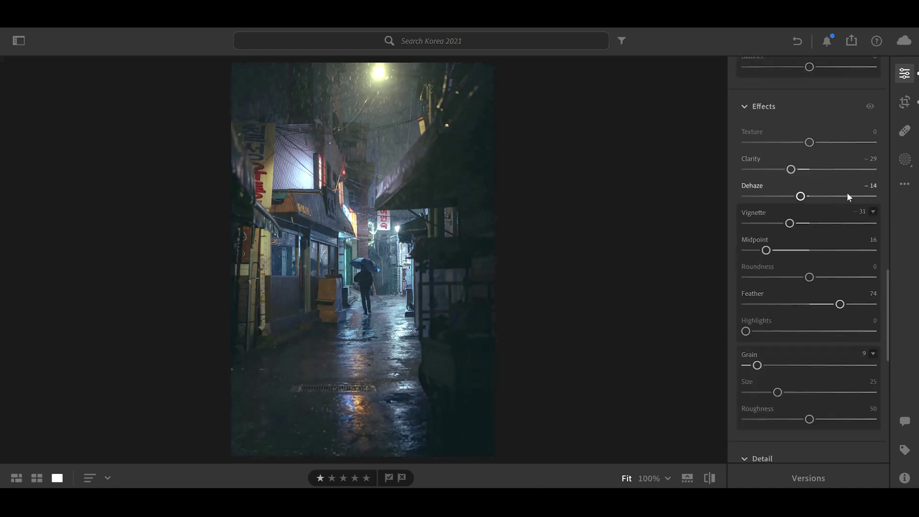
drag(801, 196, 797, 199)
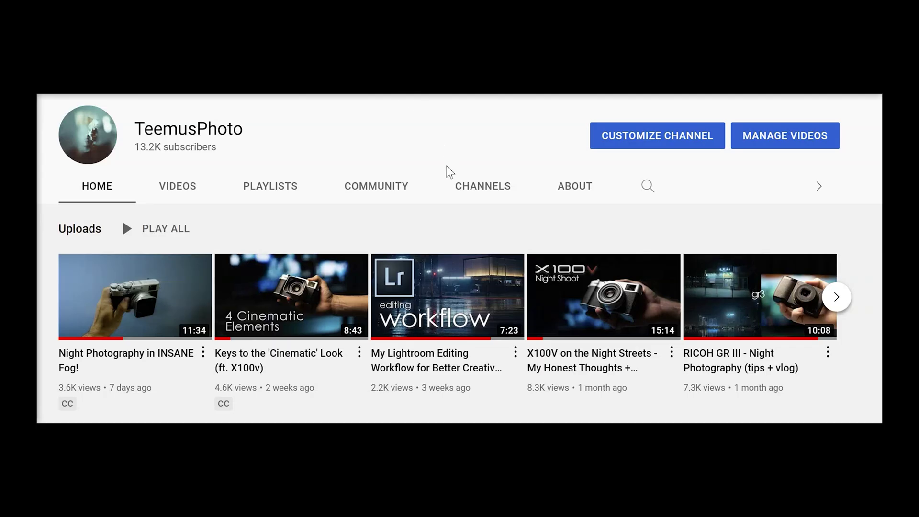
Step: Switch to the YouTube channel page and open the uploaded video "My Lightroom Editing Workflow"
mouse_move(452, 283)
mouse_move(444, 333)
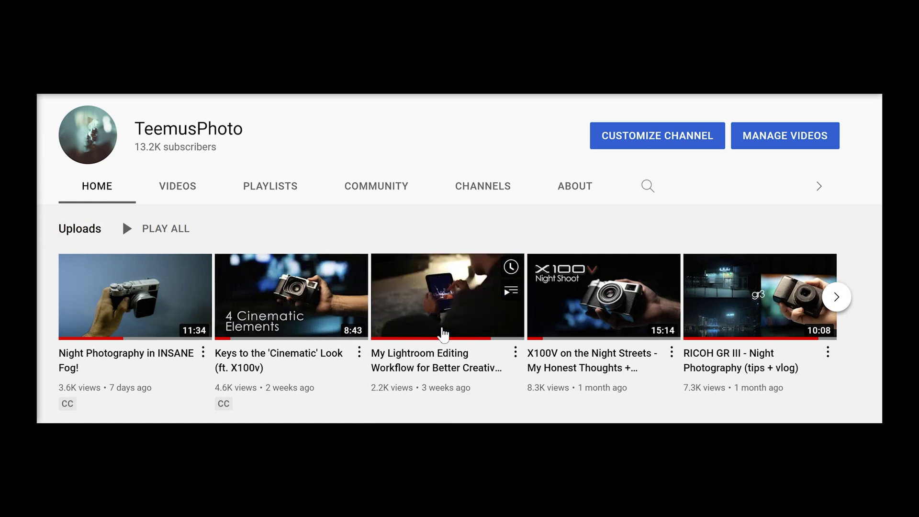
click(444, 334)
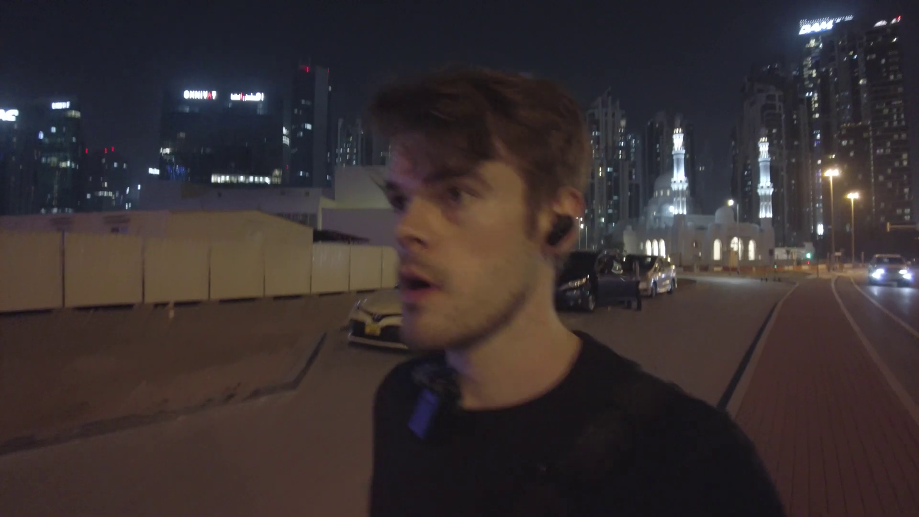